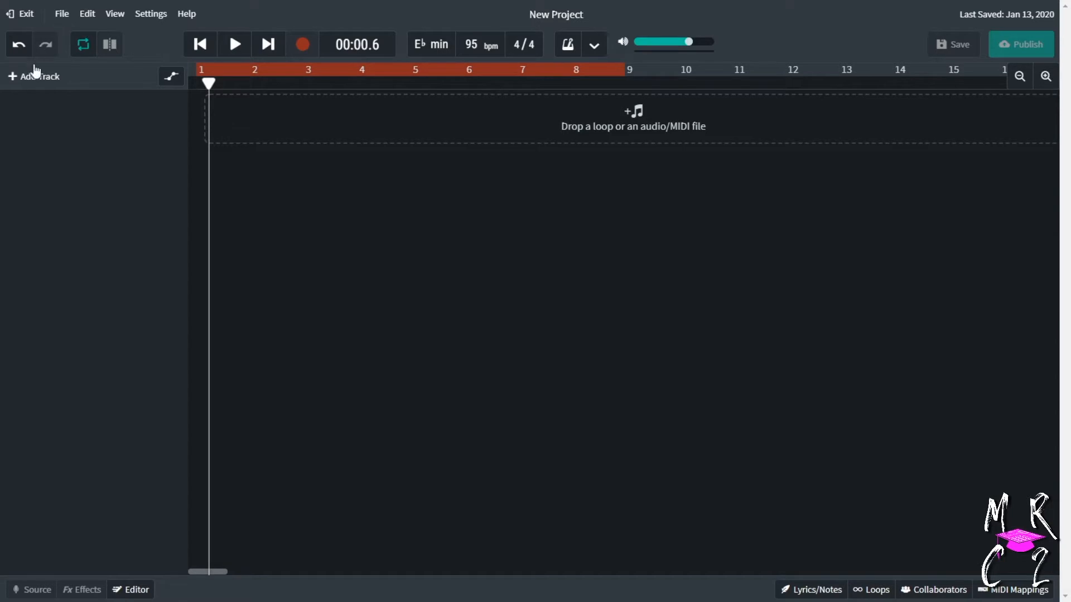
Open the loop library from the new track options, clear the "bell" search and look through the available loop packs
left_click(31, 77)
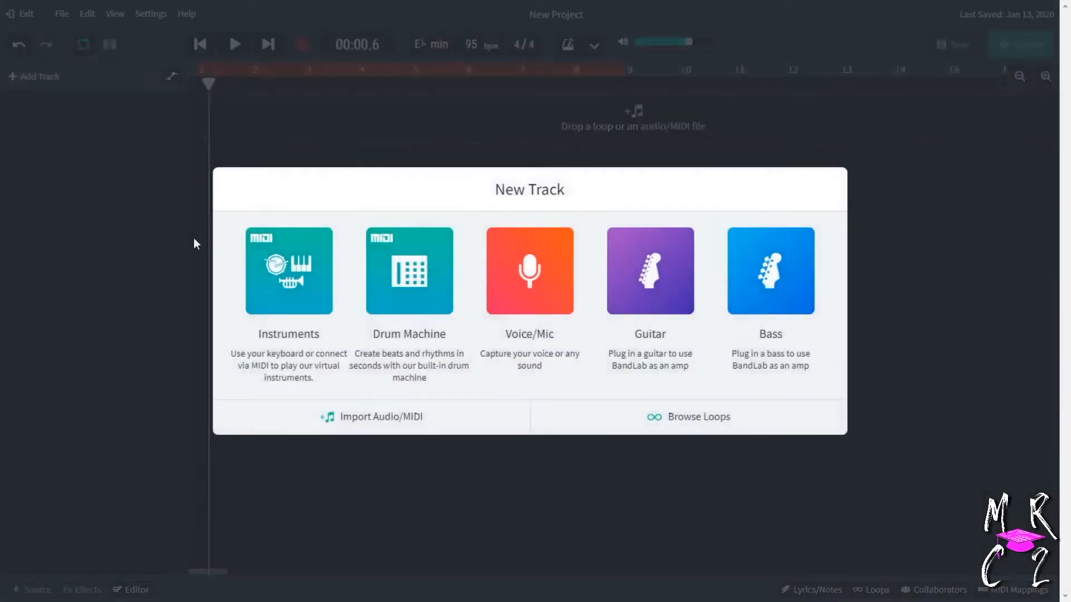
left_click(671, 428)
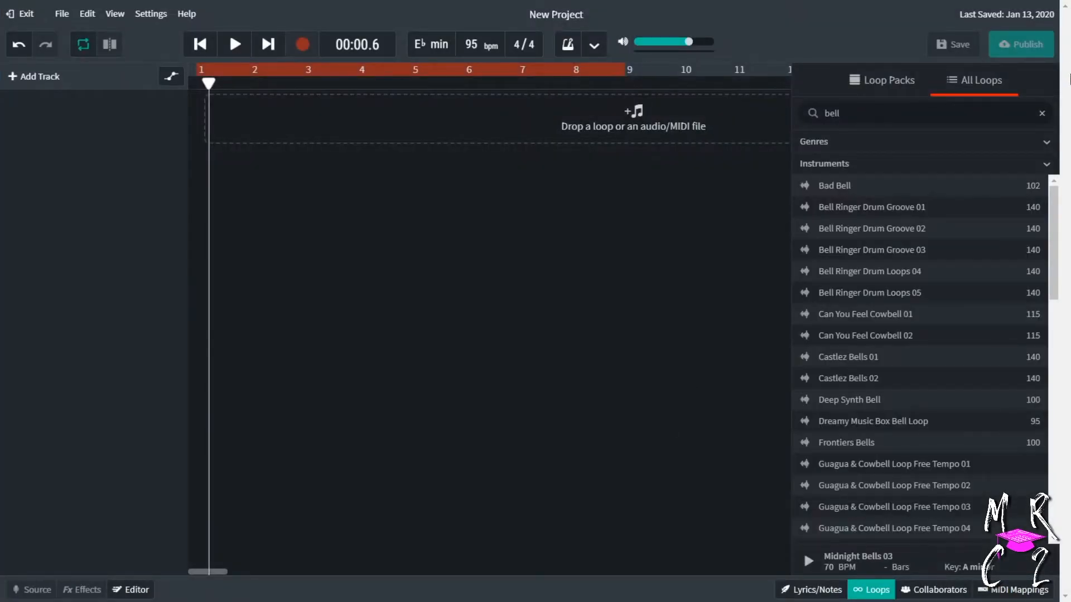
left_click(875, 83)
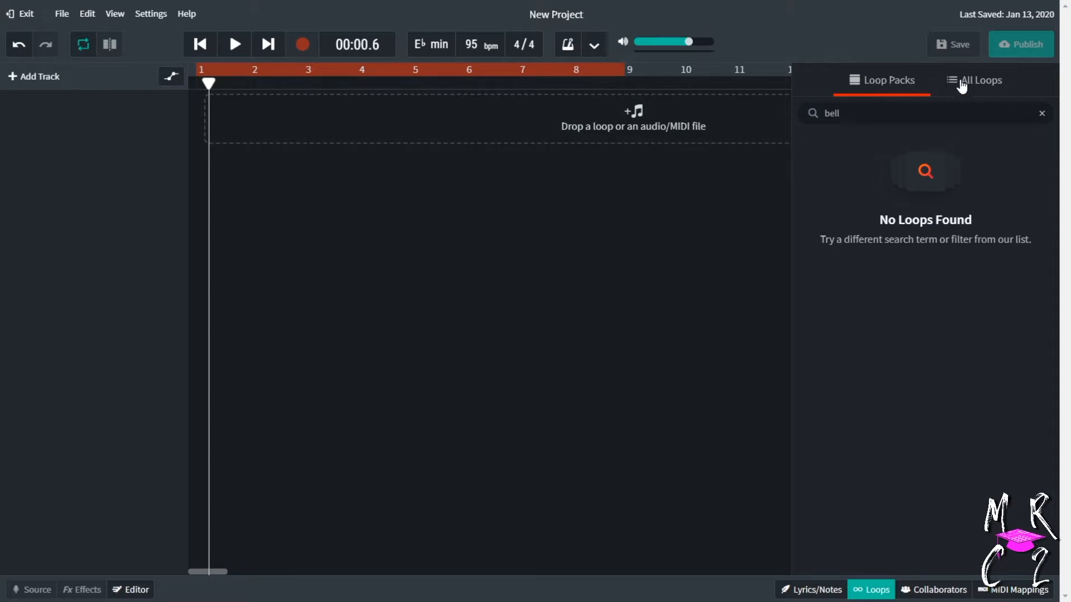
left_click(1042, 114)
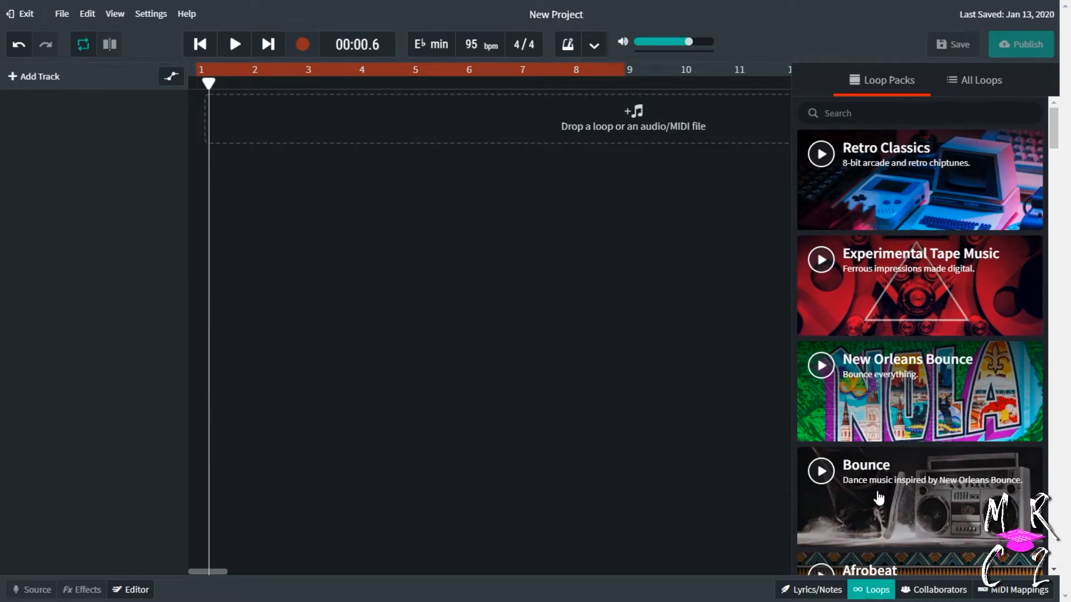
scroll(881, 498, "down", 5)
scroll(879, 498, "down", 14)
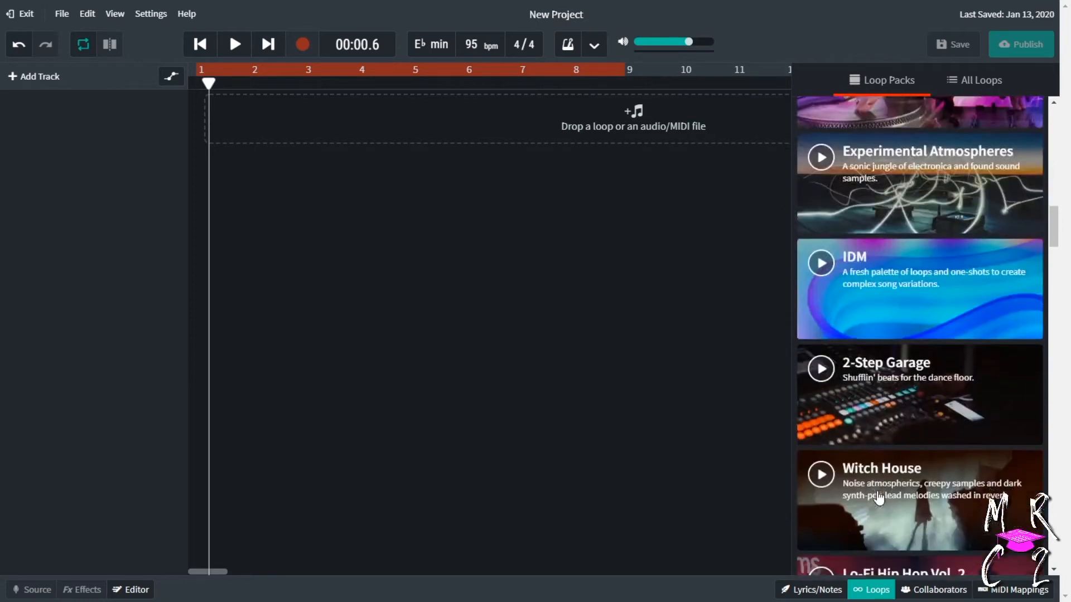
scroll(879, 498, "down", 1)
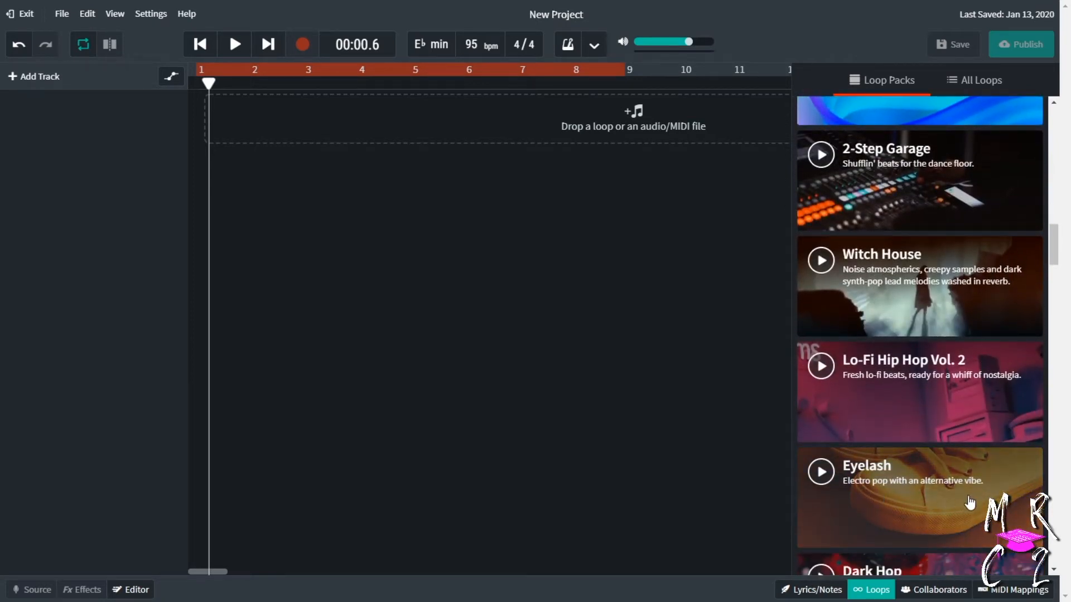
scroll(979, 400, "up", 15)
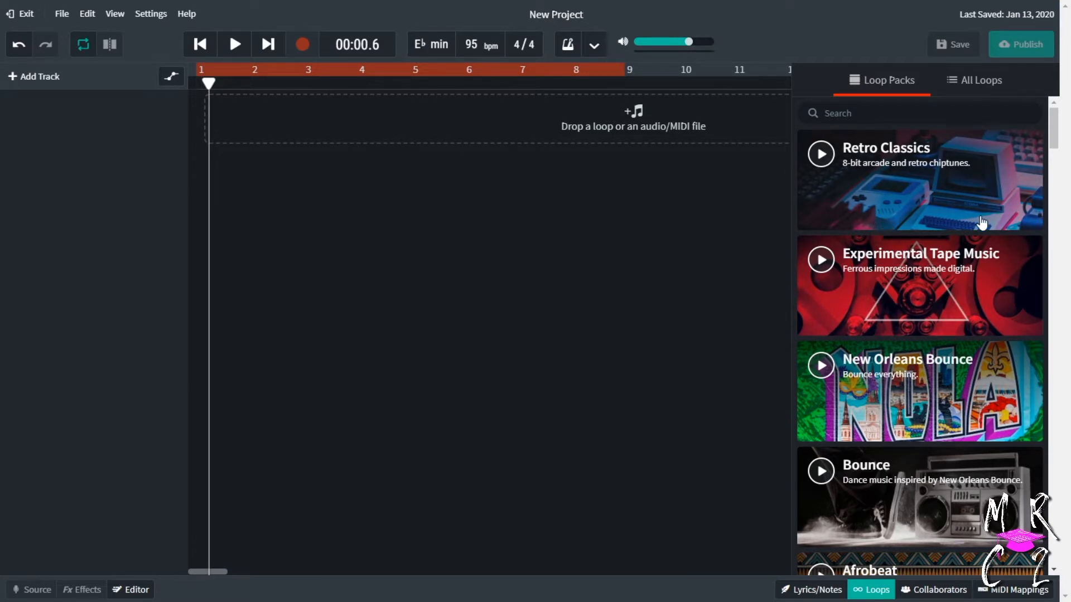
Search all loops for "guitar" and preview the 80's Thin Shred Rhythm Guitar 01 loop
left_click(974, 84)
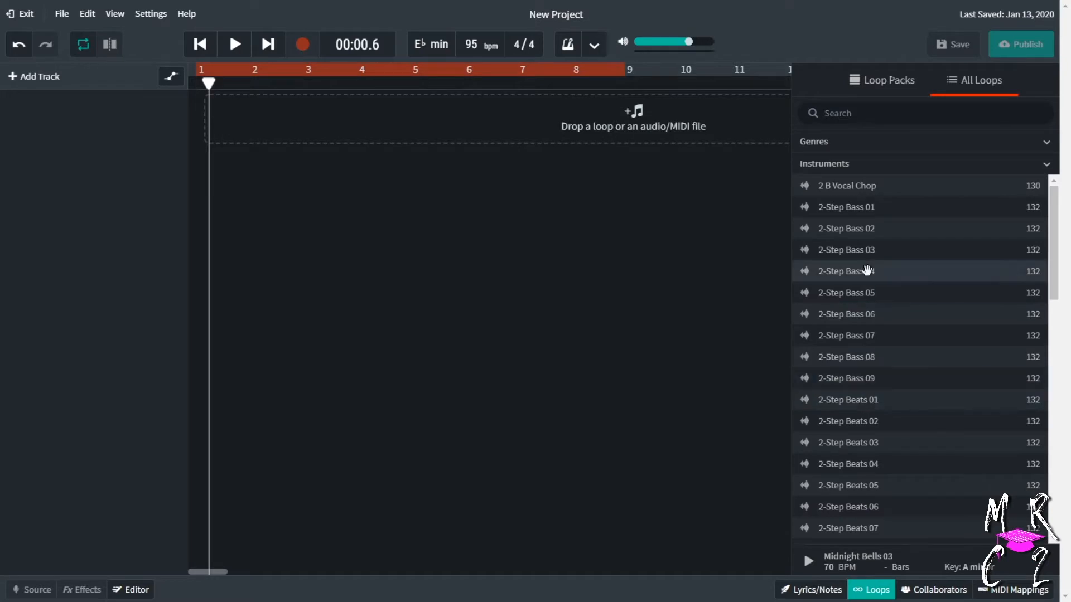
left_click(872, 113)
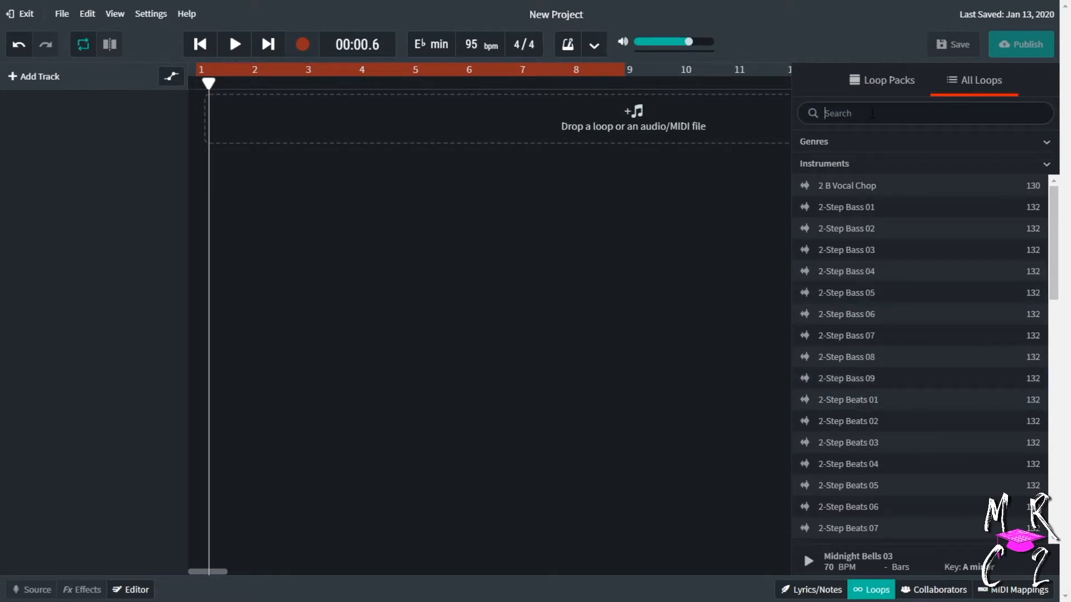
type("gu")
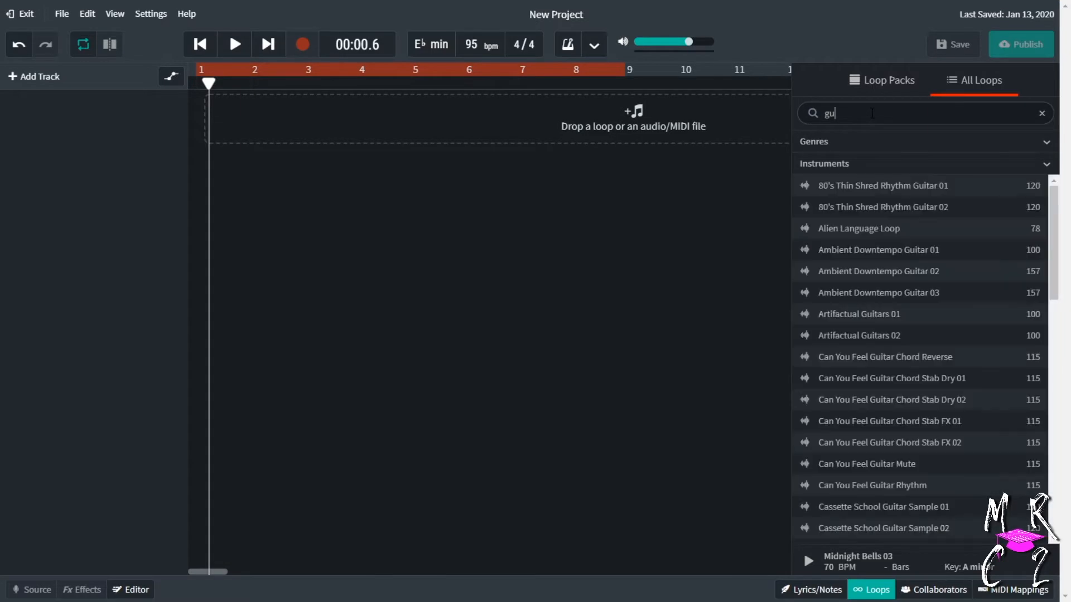
type("itar")
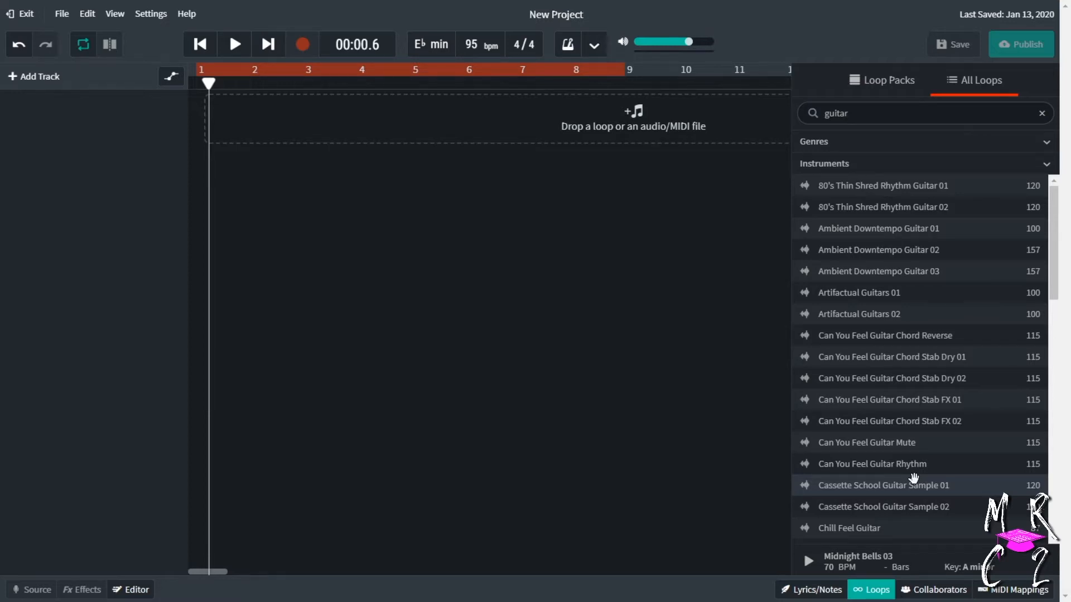
left_click(848, 189)
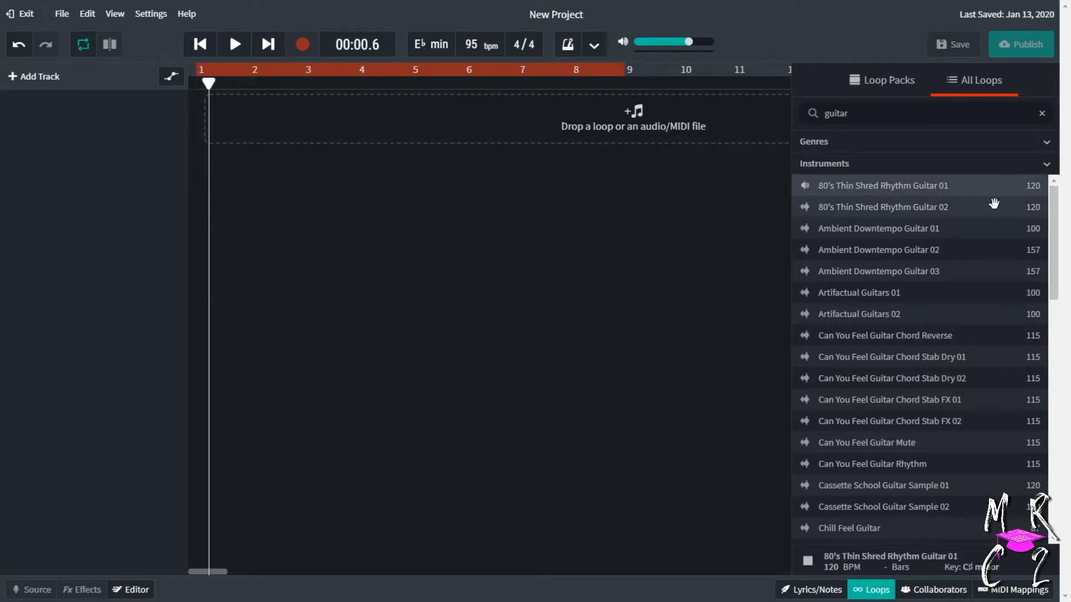
left_click(831, 191)
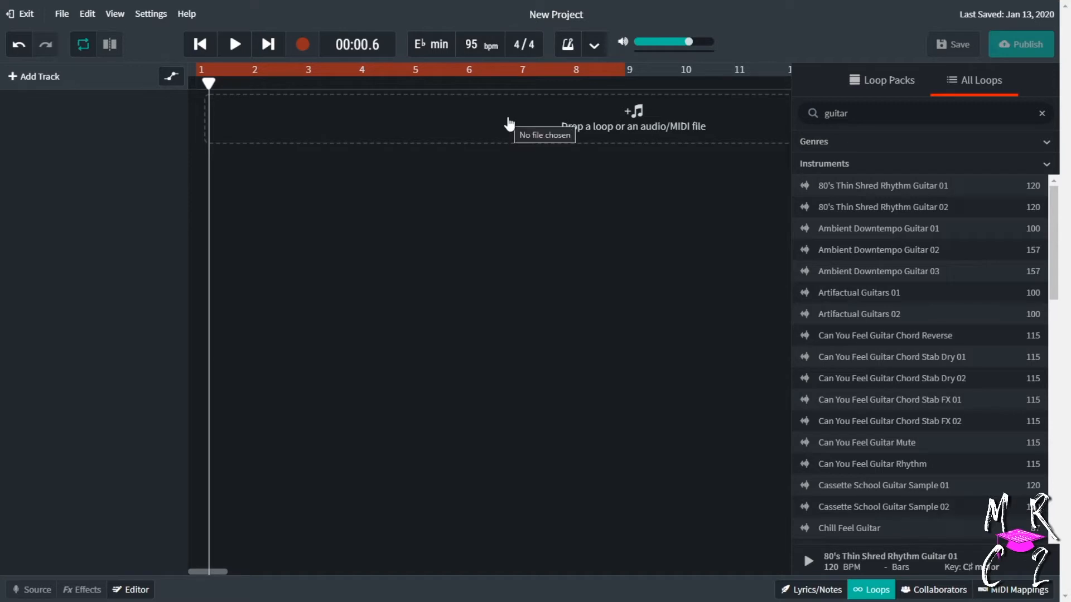
Replace the guitar search with "rhodes" in the full loop list
left_click(863, 112)
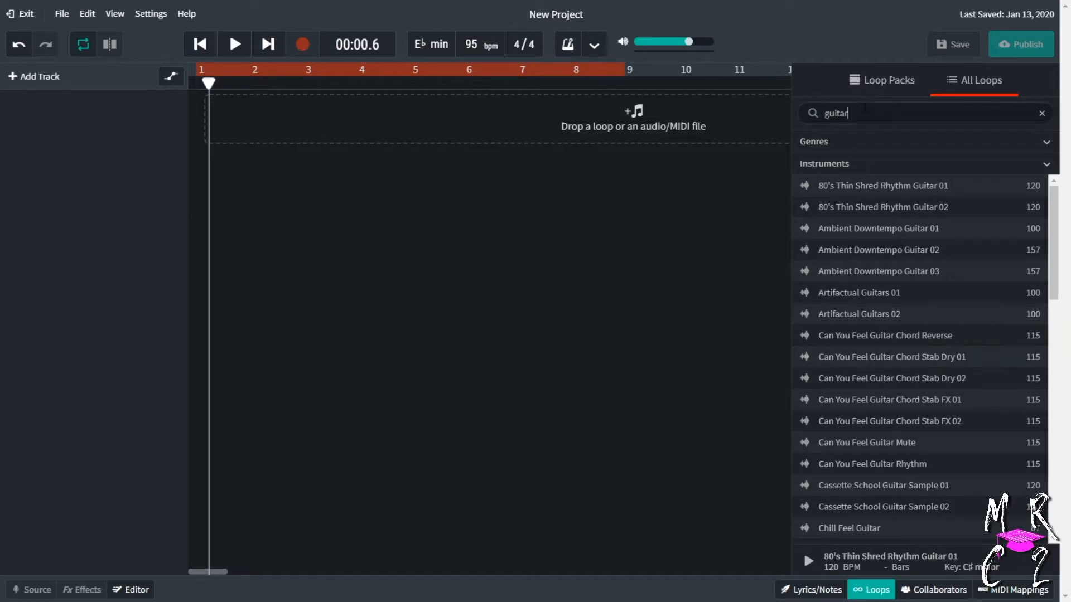
key("ctrl+a")
type("k")
key("BackSpace")
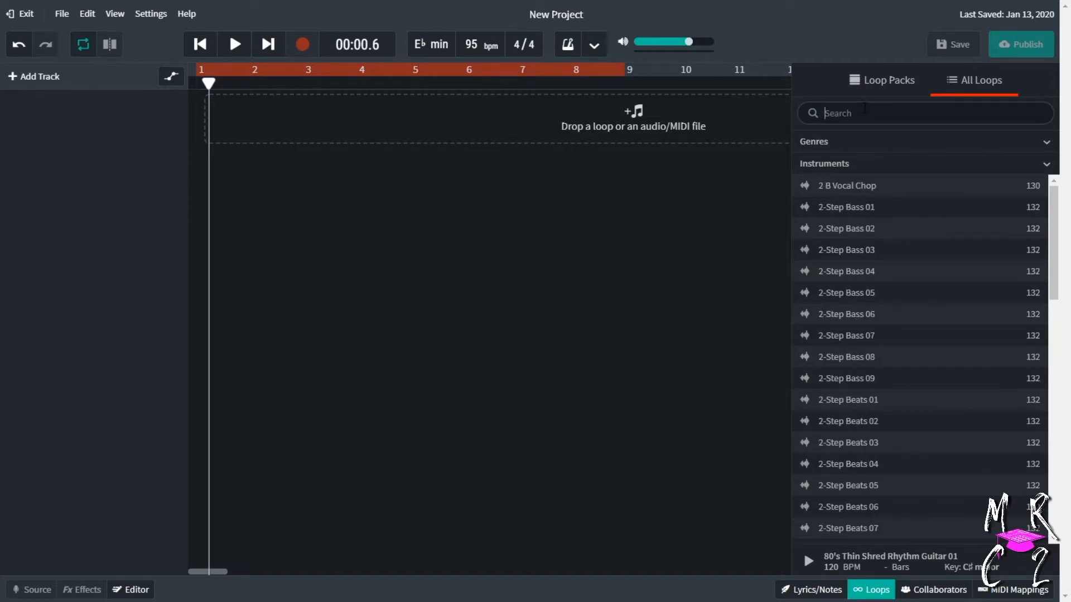
type("rhodes")
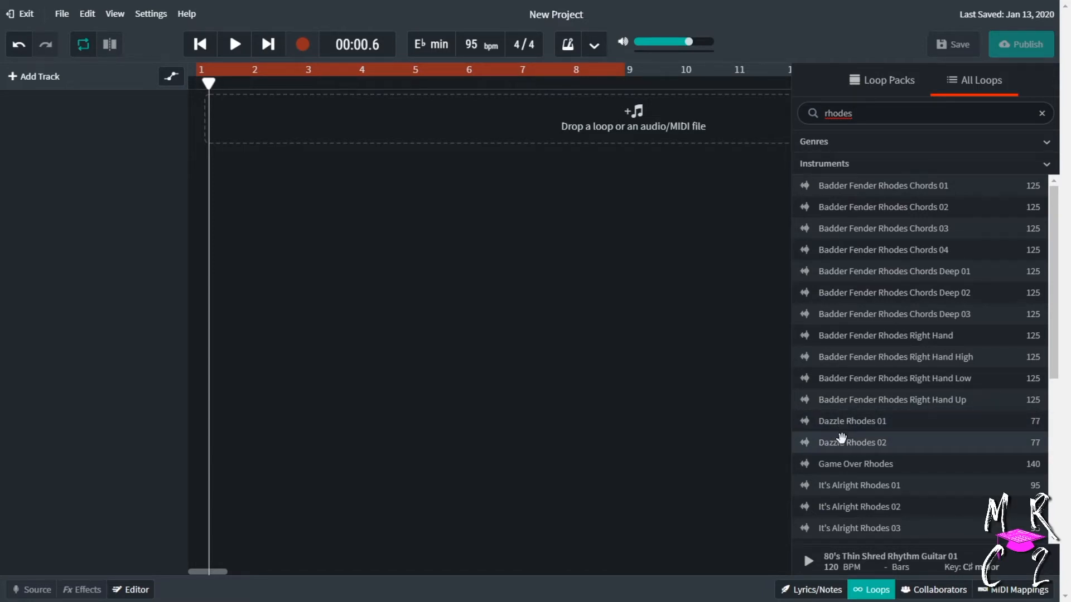
Return to the loop packs, clear the search and open the New Orleans Bounce pack
left_click(873, 80)
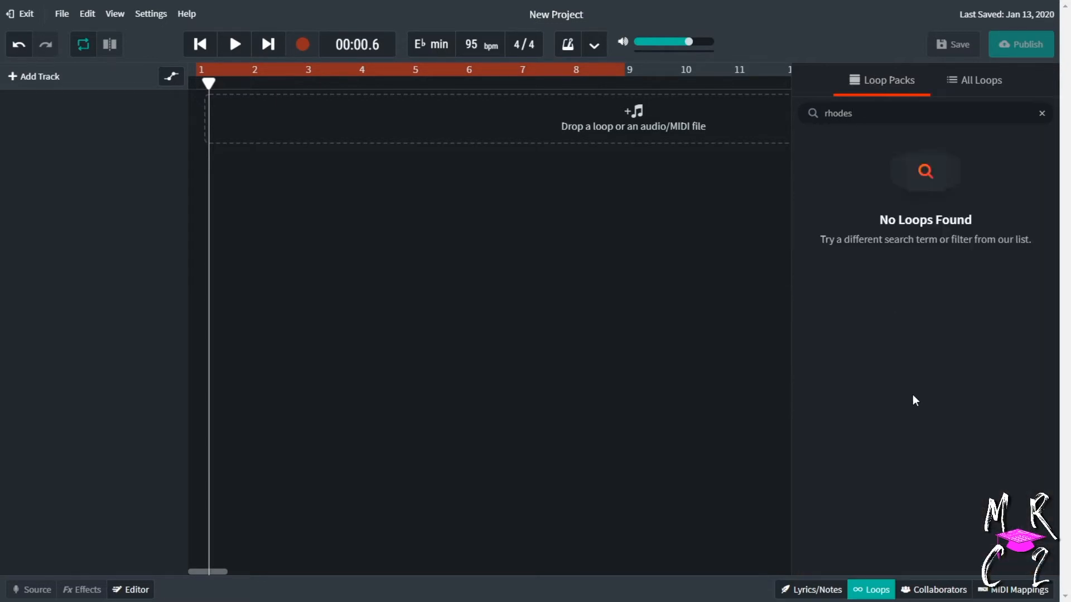
left_click(975, 89)
left_click(878, 80)
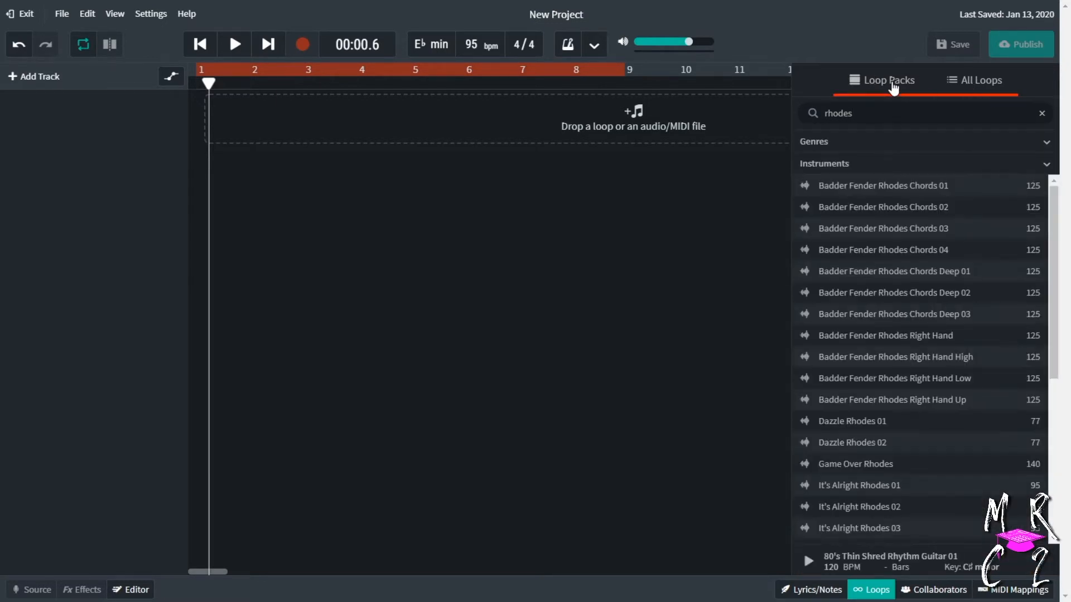
left_click(1041, 113)
scroll(855, 392, "down", 1)
scroll(855, 392, "down", 5)
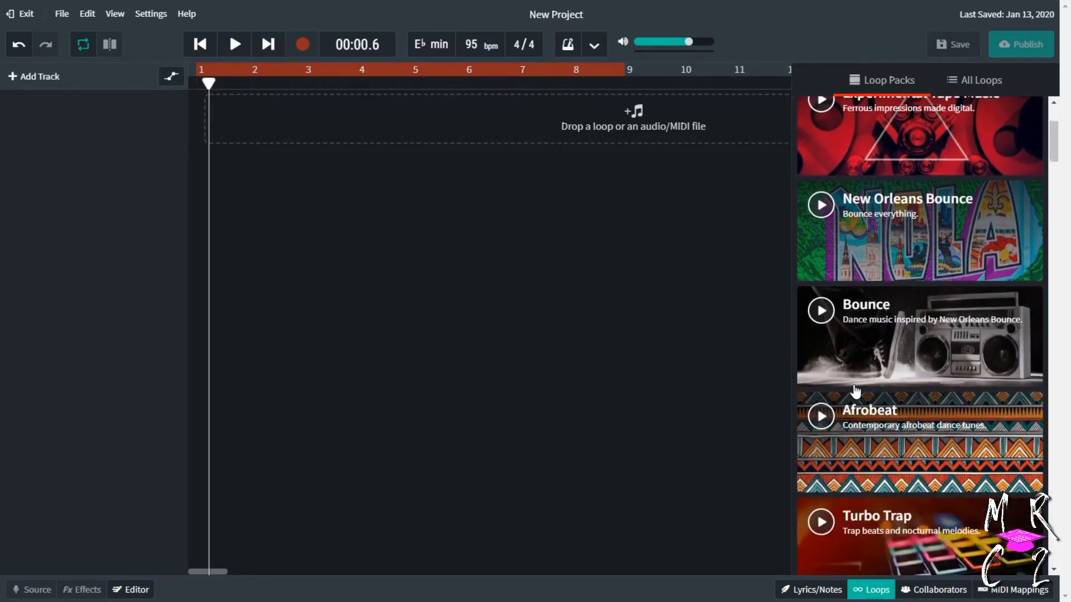
left_click(892, 143)
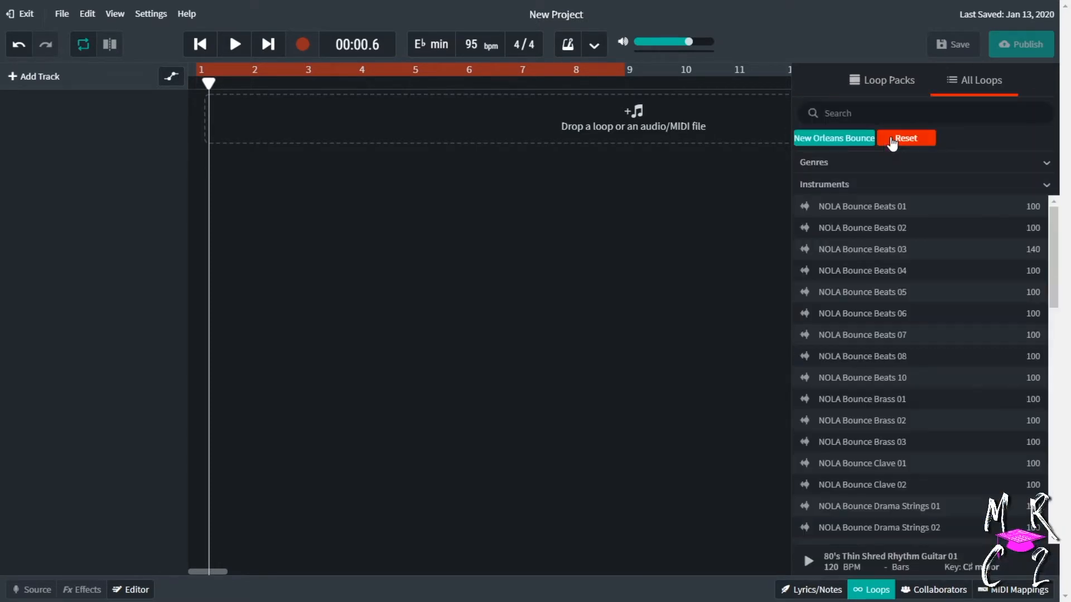
Examine the loops and the instrument filter choices in the New Orleans Bounce pack
scroll(932, 394, "down", 4)
scroll(932, 394, "down", 15)
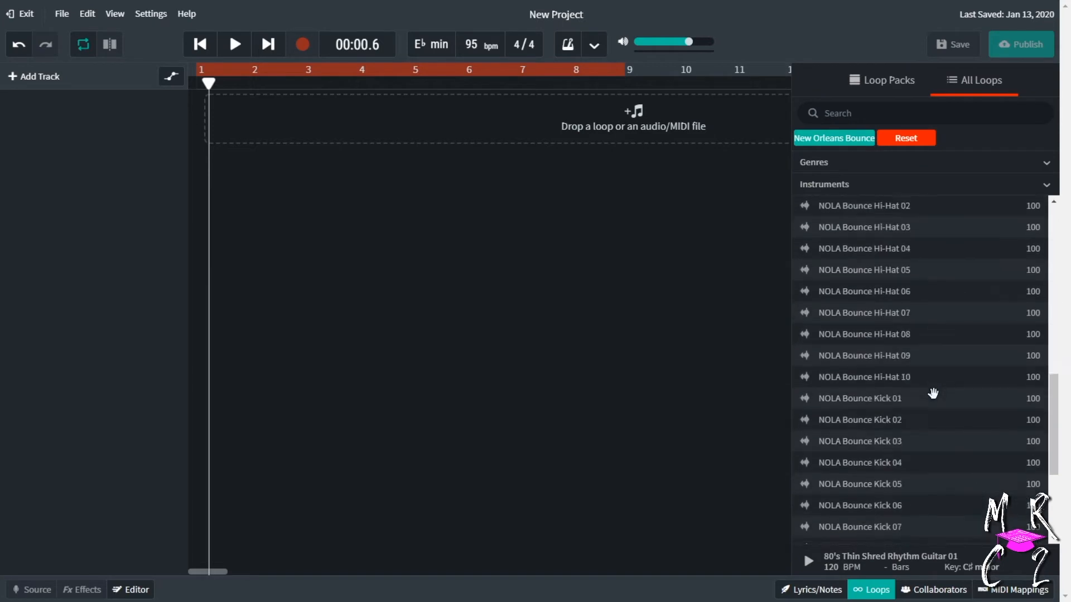
left_click(1048, 196)
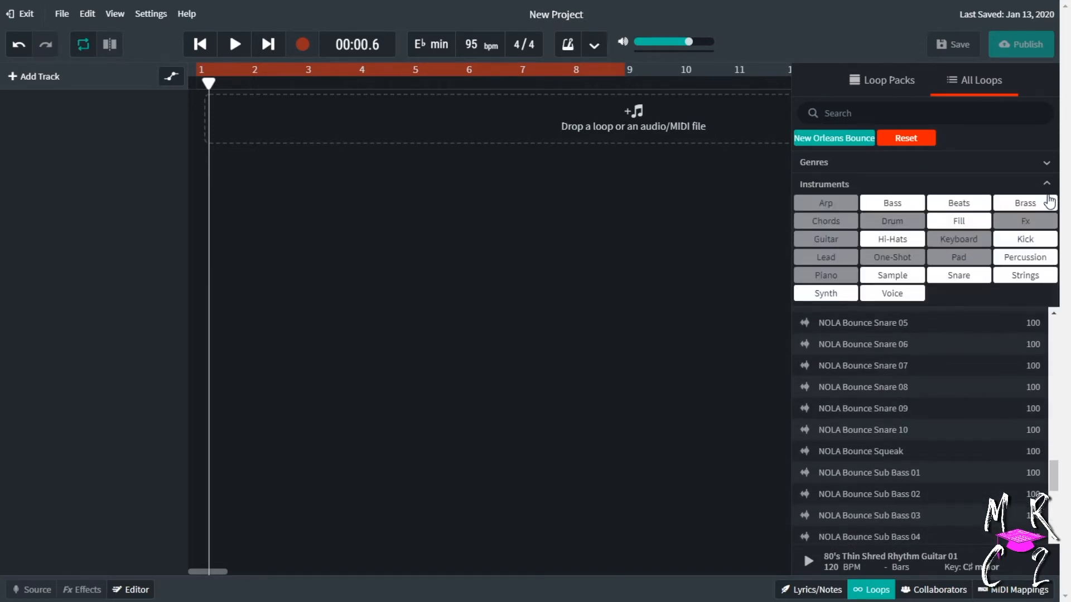
left_click(1047, 187)
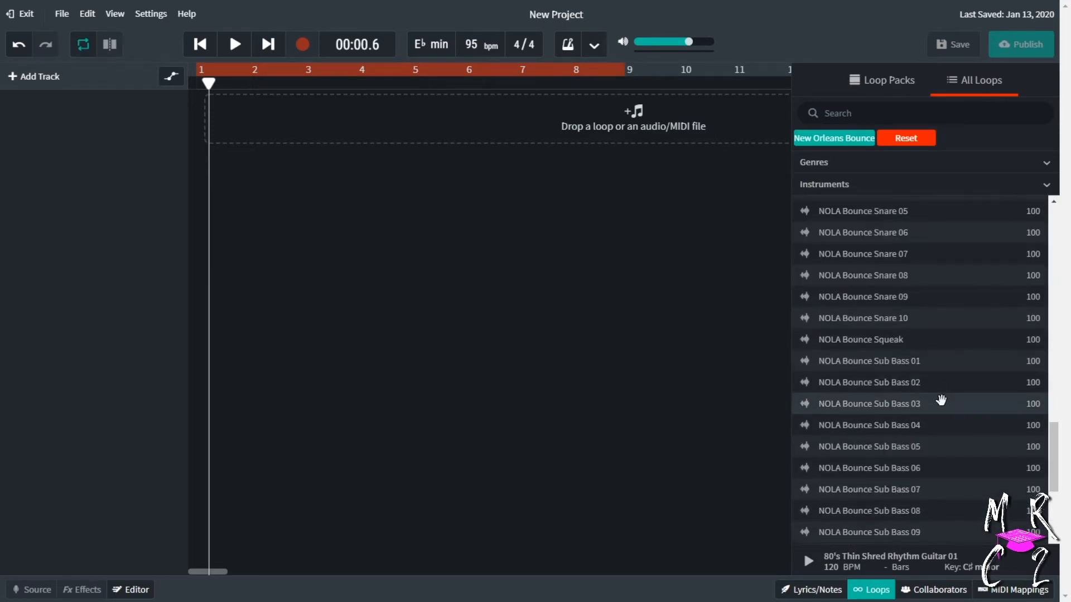
scroll(939, 400, "down", 5)
scroll(941, 400, "up", 20)
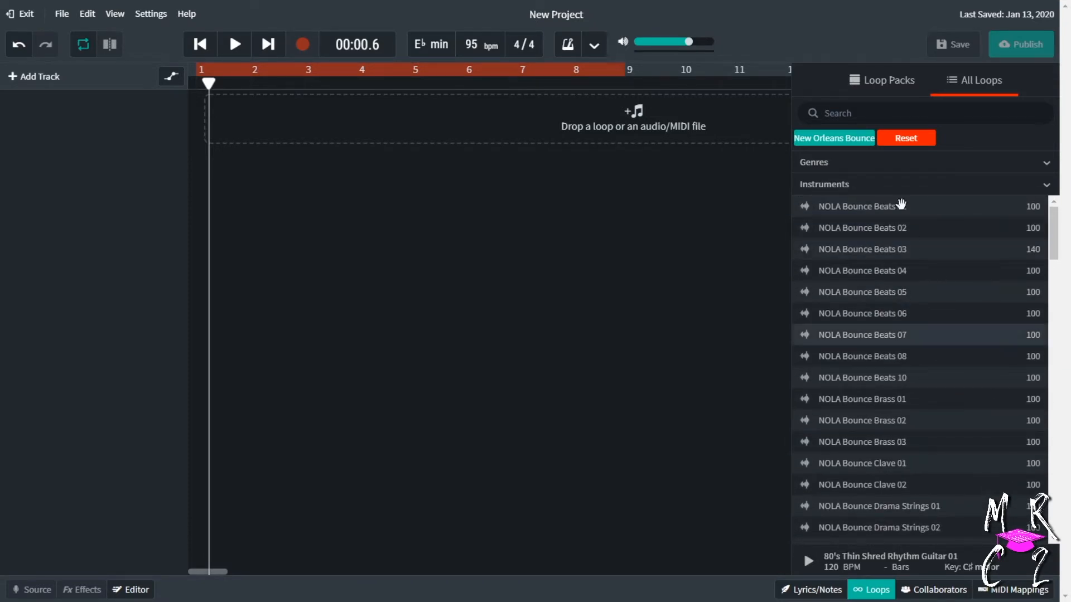
scroll(853, 409, "down", 2)
scroll(853, 408, "down", 2)
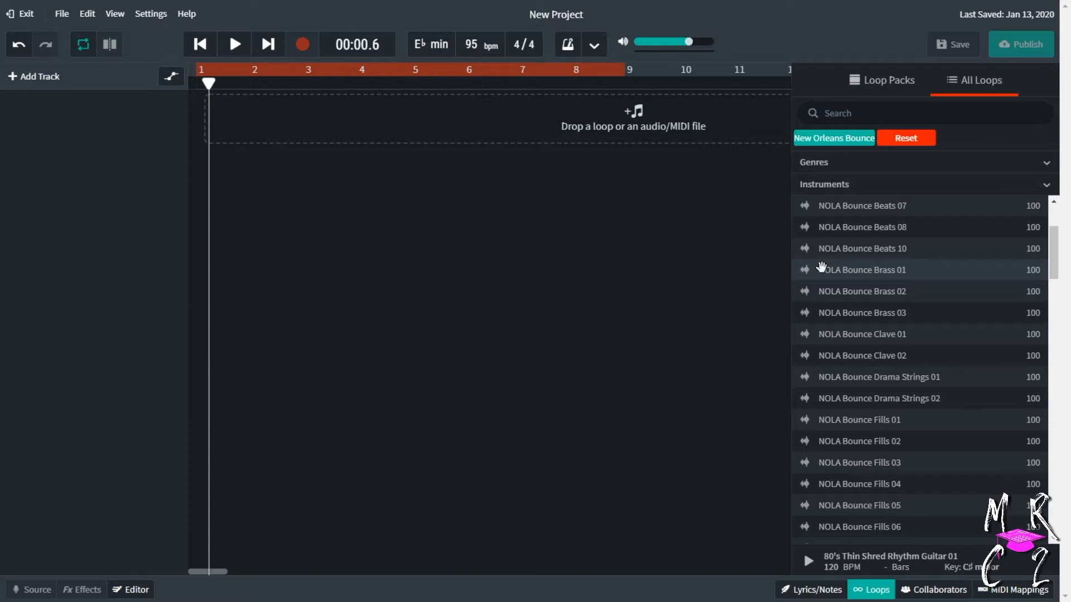
scroll(822, 267, "up", 5)
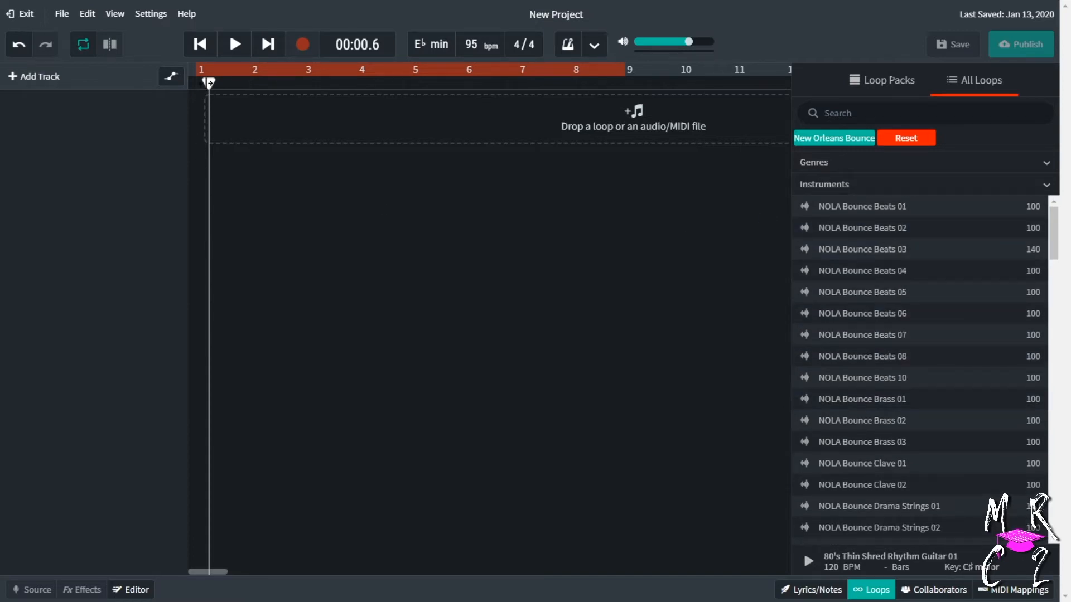
Move the playhead to the start of the timeline and add the NOLA Bounce Beats 01 loop at bar 1
left_click_drag(207, 84, 184, 83)
left_click_drag(883, 201, 234, 106)
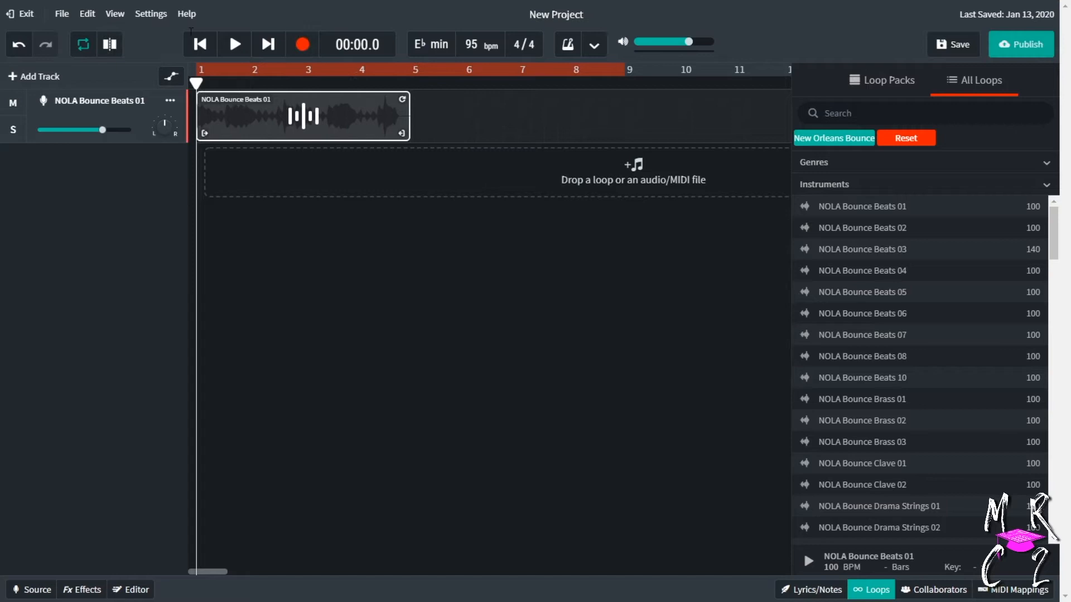
Check the Snap to Grid and Grid Size view options
left_click(114, 16)
left_click(113, 18)
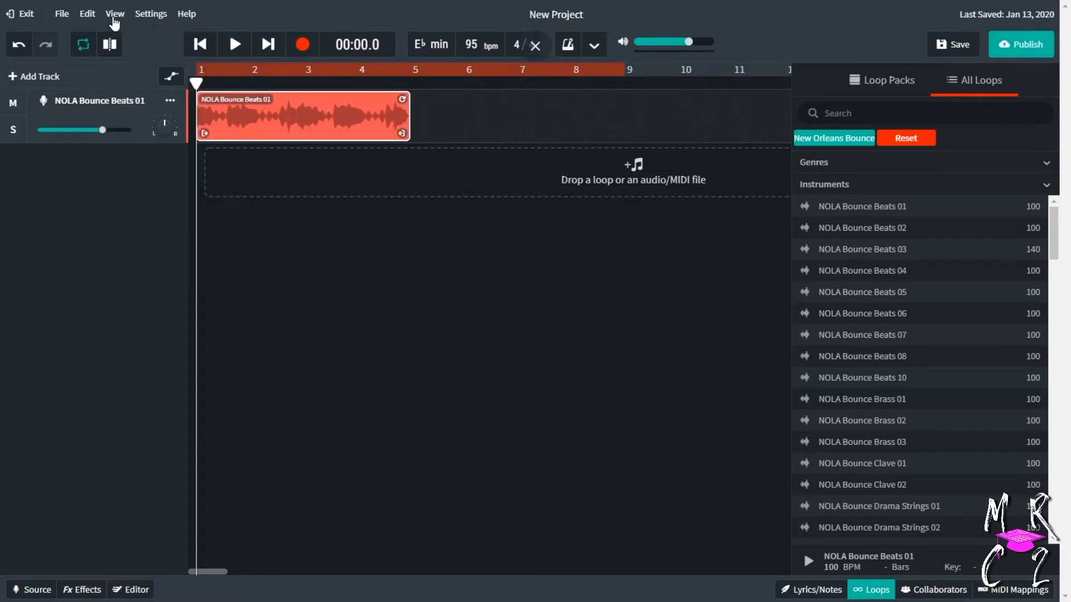
left_click(112, 17)
mouse_move(160, 61)
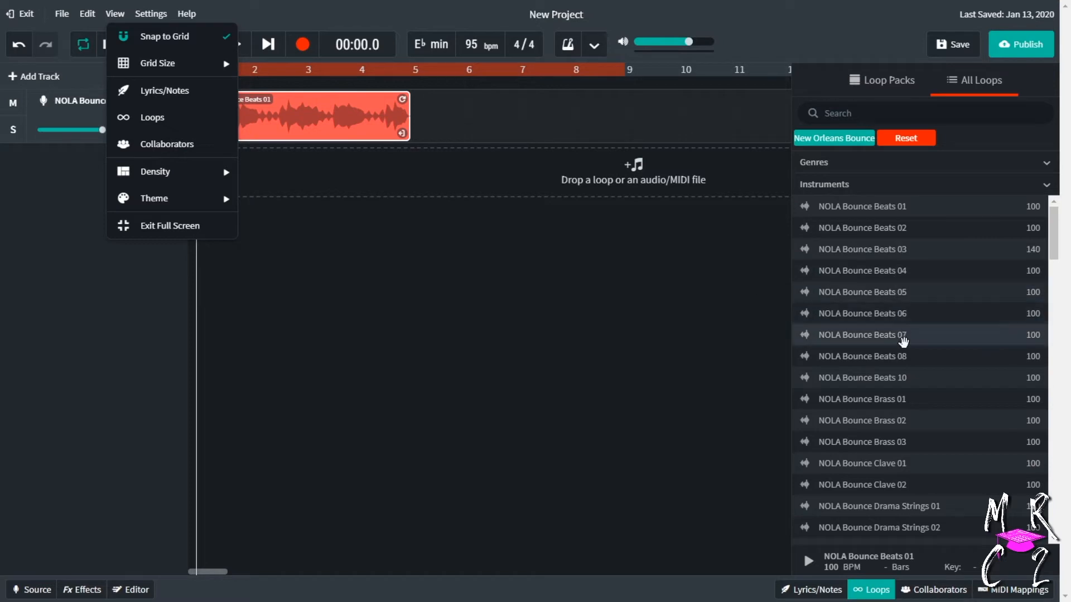
left_click(626, 328)
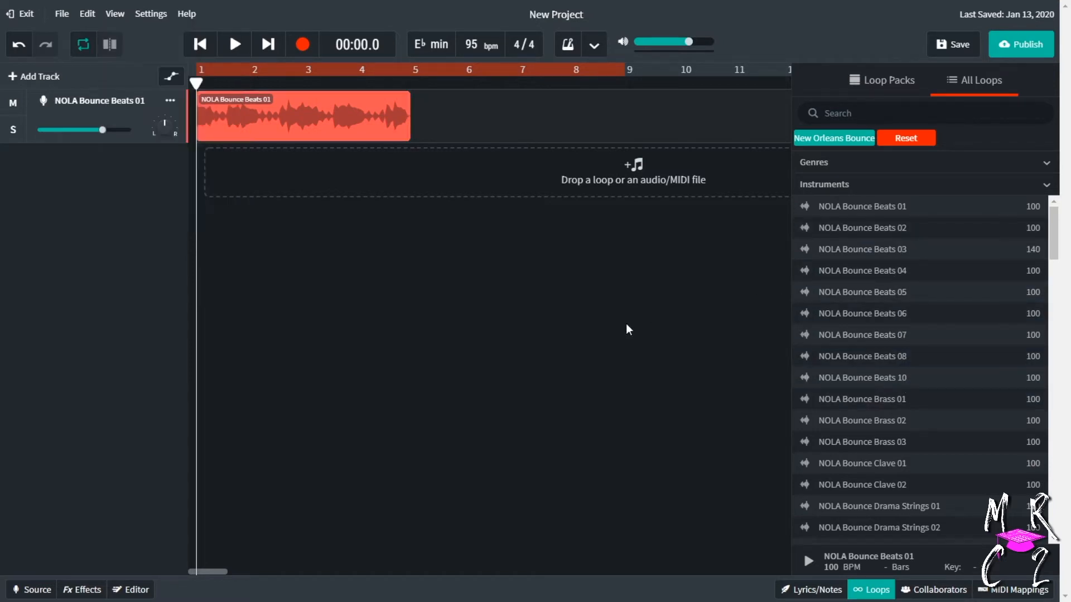
Add the NOLA Bounce Brass 01 loop on a new track below the beats, reduced to a single pass near bar 1
scroll(831, 390, "down", 1)
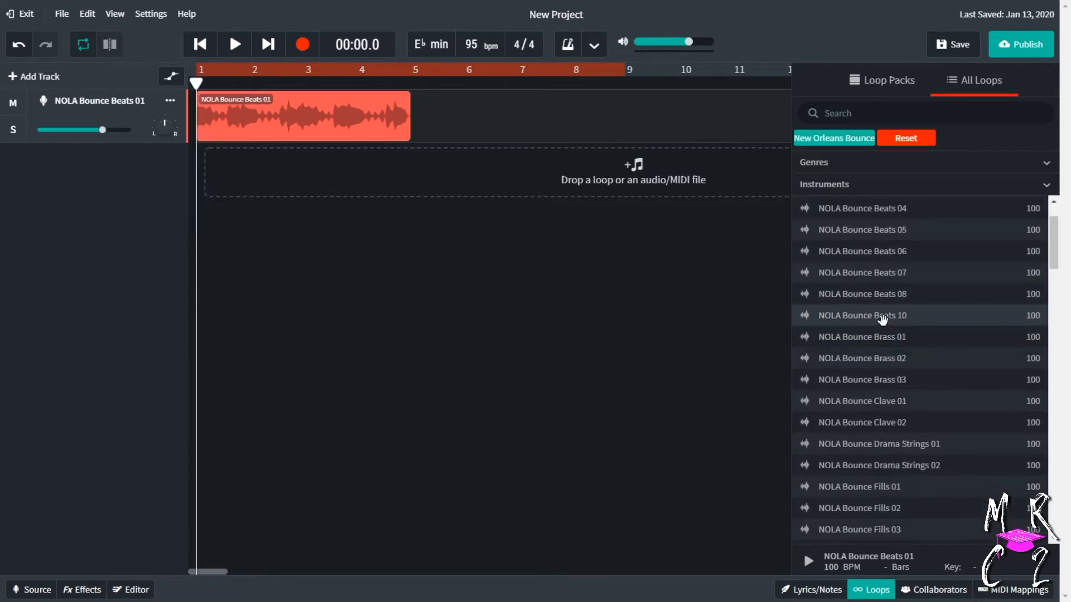
left_click_drag(882, 316, 422, 148)
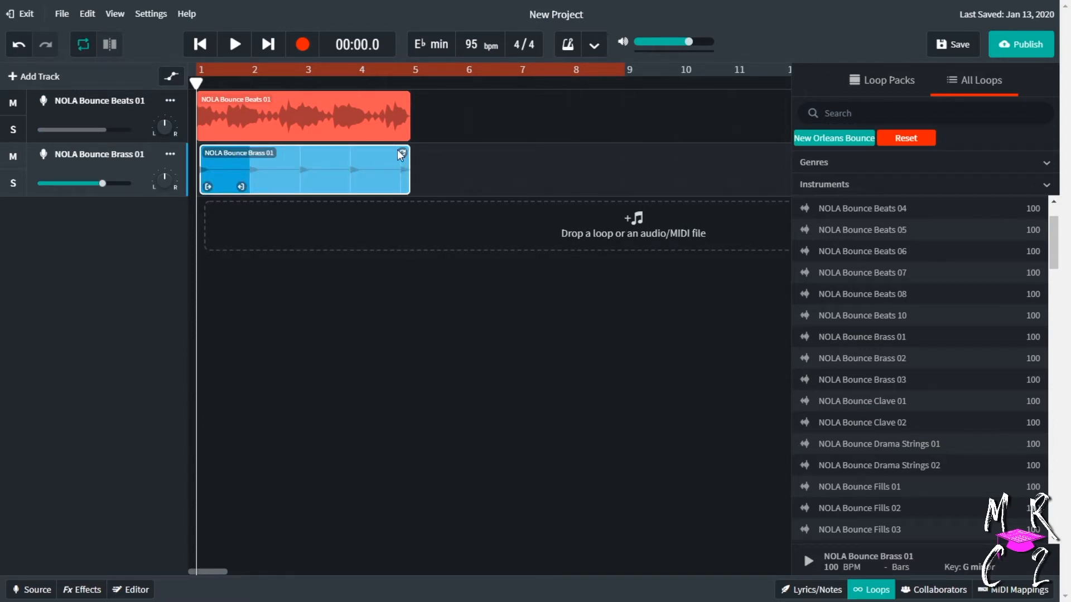
left_click_drag(402, 152, 234, 151)
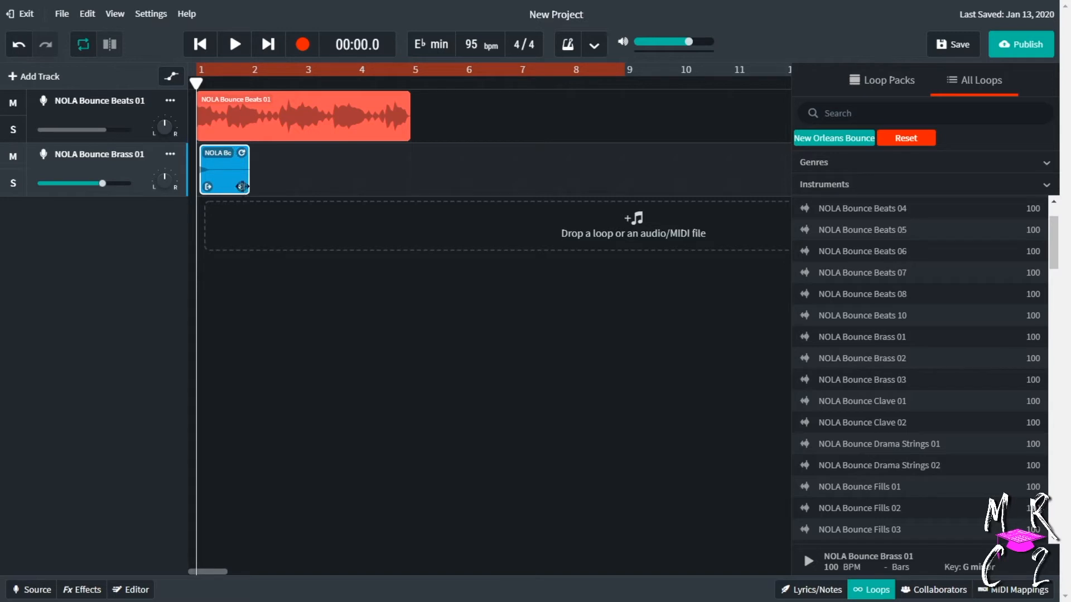
Lengthen the brass loop's section to about two bars and repeat it so the region spans from bar 1 to about bar 5
left_click_drag(241, 188, 279, 187)
left_click_drag(296, 150, 389, 151)
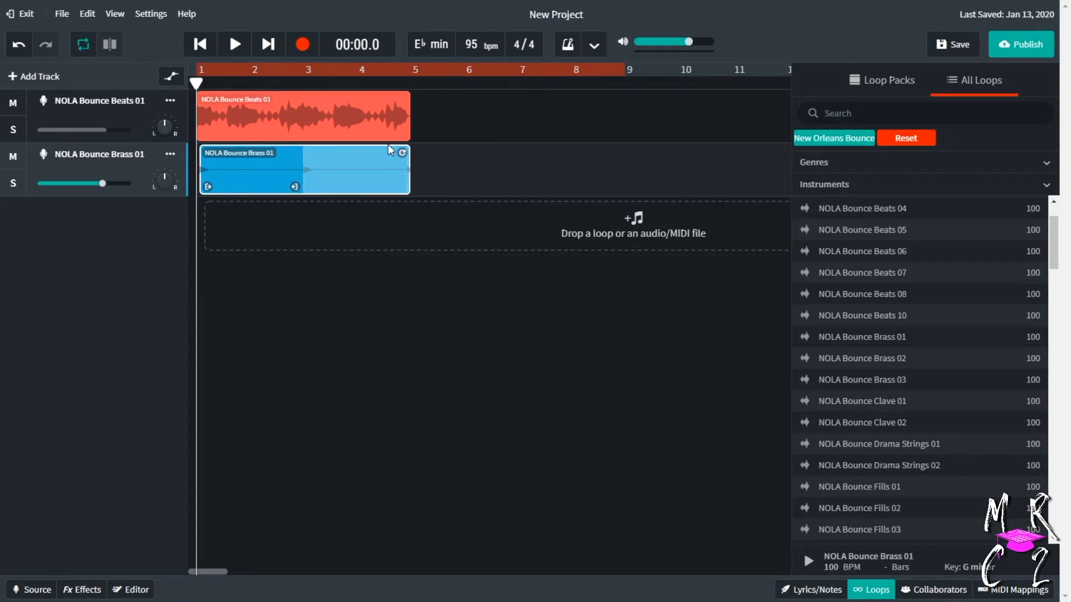
left_click_drag(239, 164, 218, 167)
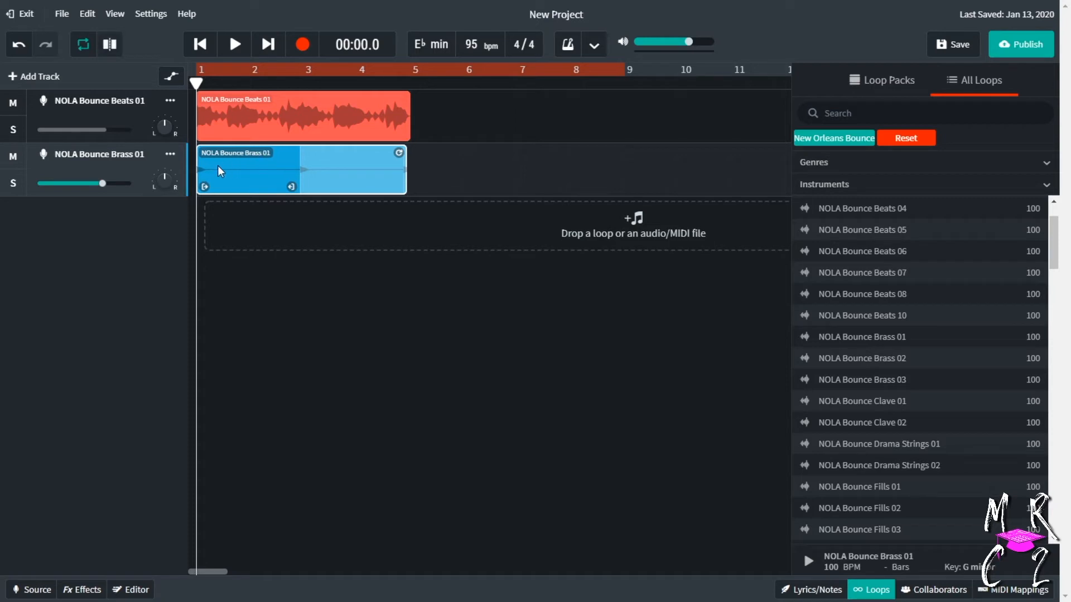
Shorten the brass loop's repeating section to one bar and repeat it so the region ends at about bar 5
left_click_drag(398, 152, 256, 160)
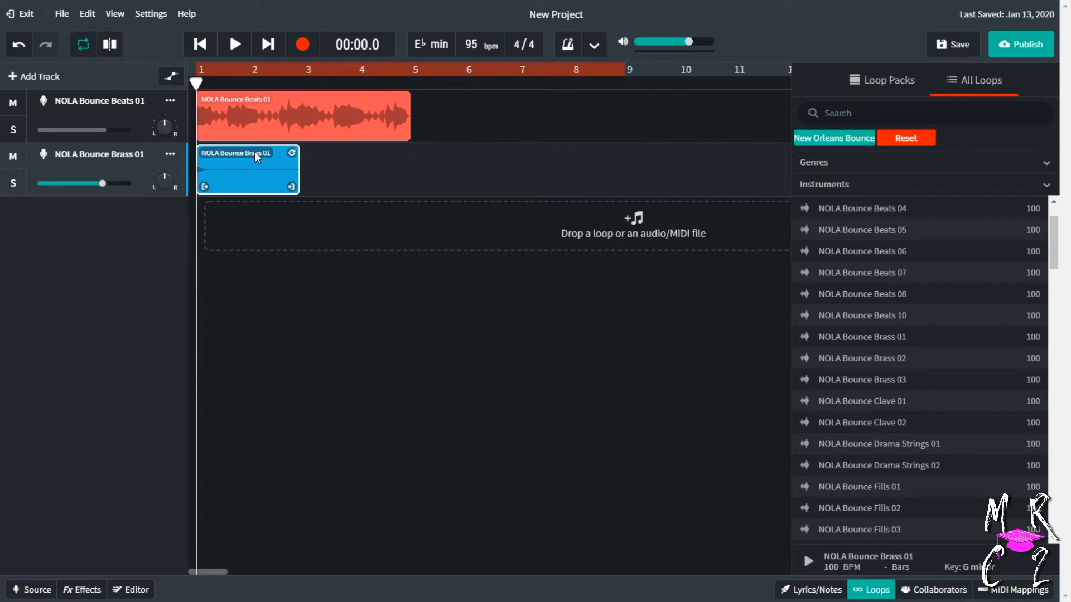
left_click_drag(278, 190, 406, 157)
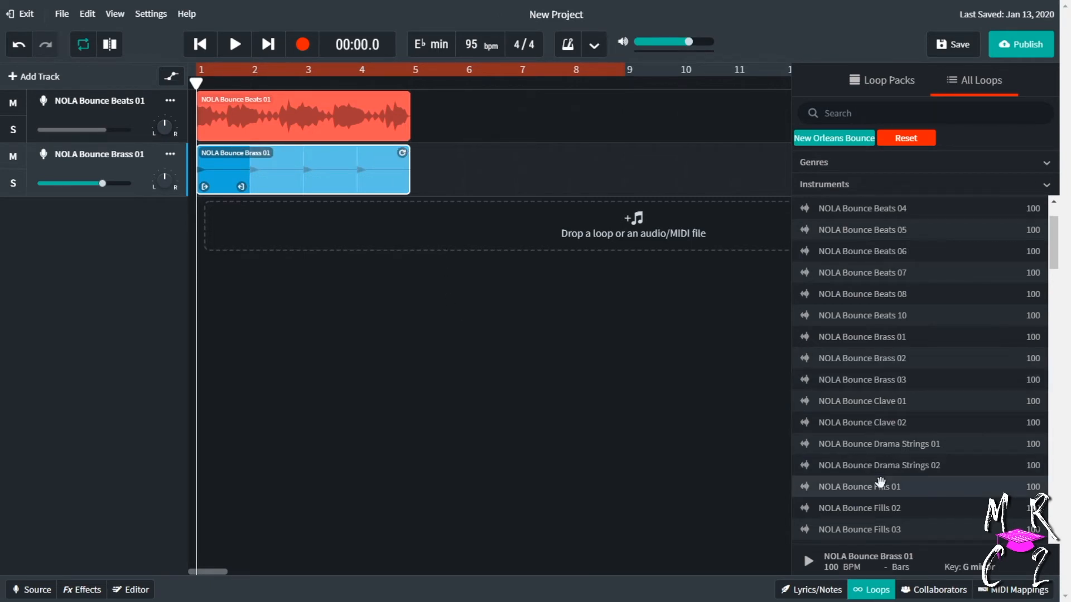
Add the NOLA Bounce Clave 01 loop at bar 1 on a new track below the brass
scroll(879, 479, "down", 3)
left_click_drag(874, 315, 209, 216)
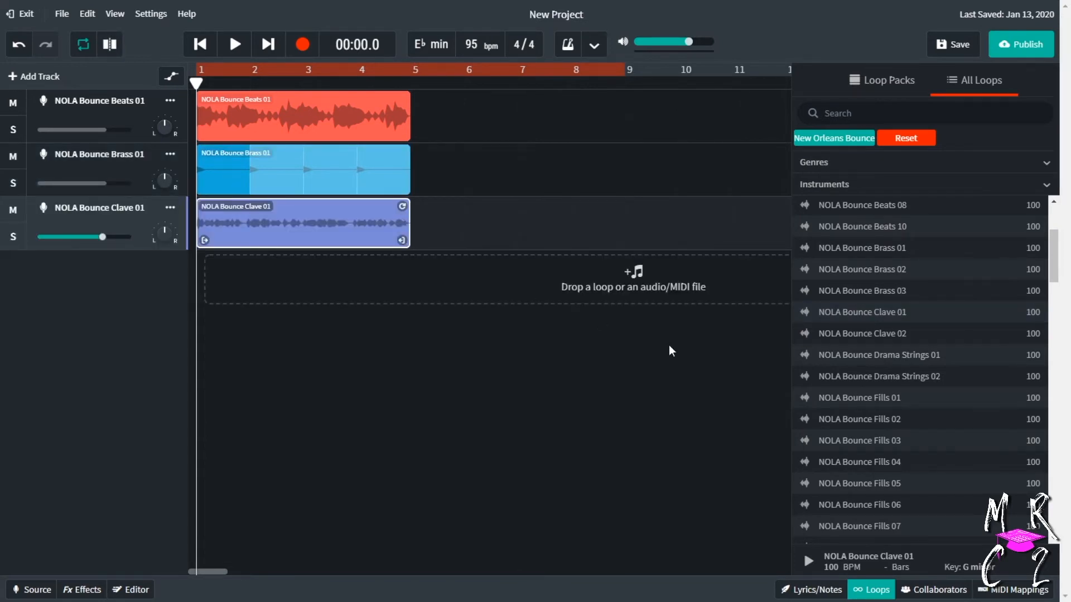
Add the NOLA Bounce Sub Bass 01 loop at bar 1 on a new track below the clave
scroll(890, 430, "down", 5)
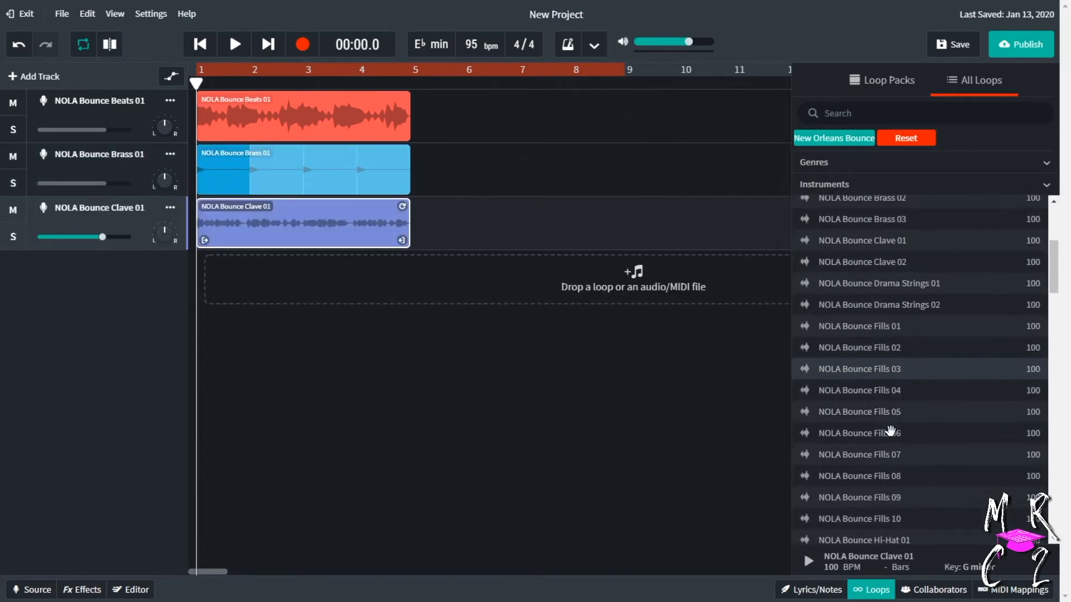
scroll(890, 429, "down", 2)
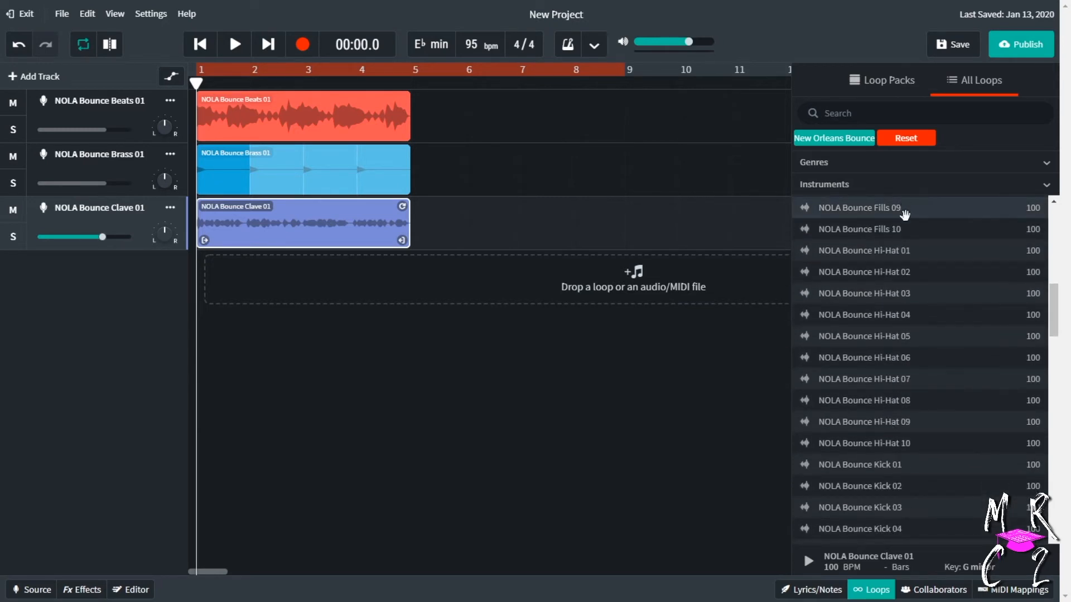
scroll(914, 441, "down", 10)
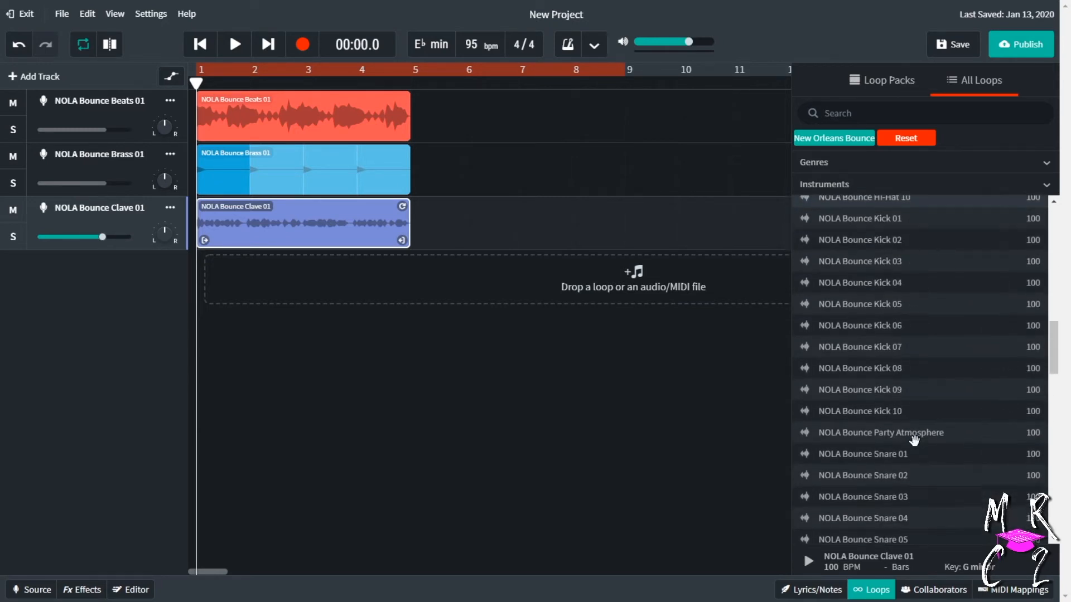
scroll(915, 437, "down", 5)
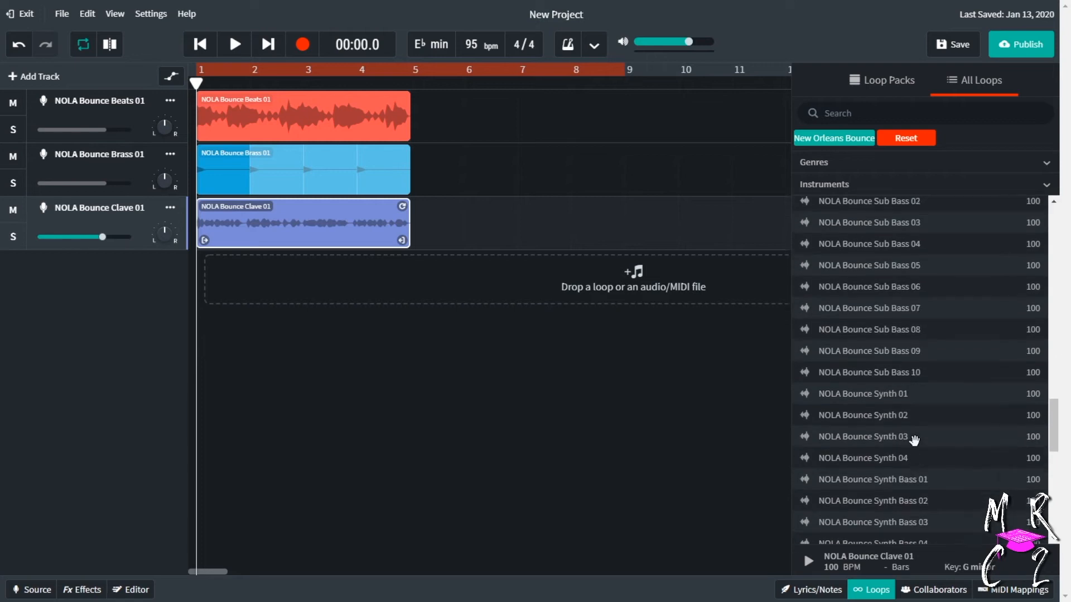
scroll(915, 437, "up", 3)
left_click_drag(890, 272, 219, 270)
left_click_drag(327, 274, 329, 276)
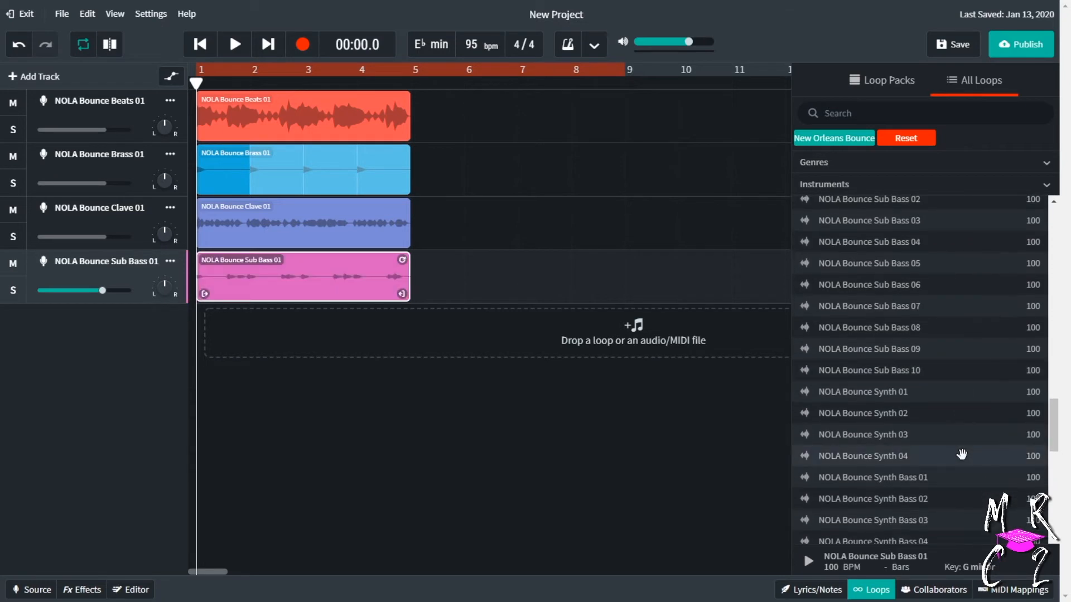
Add the NOLA Bounce Synth 04 loop at bar 1 on a new track below the sub bass
scroll(962, 455, "down", 5)
scroll(963, 455, "down", 3)
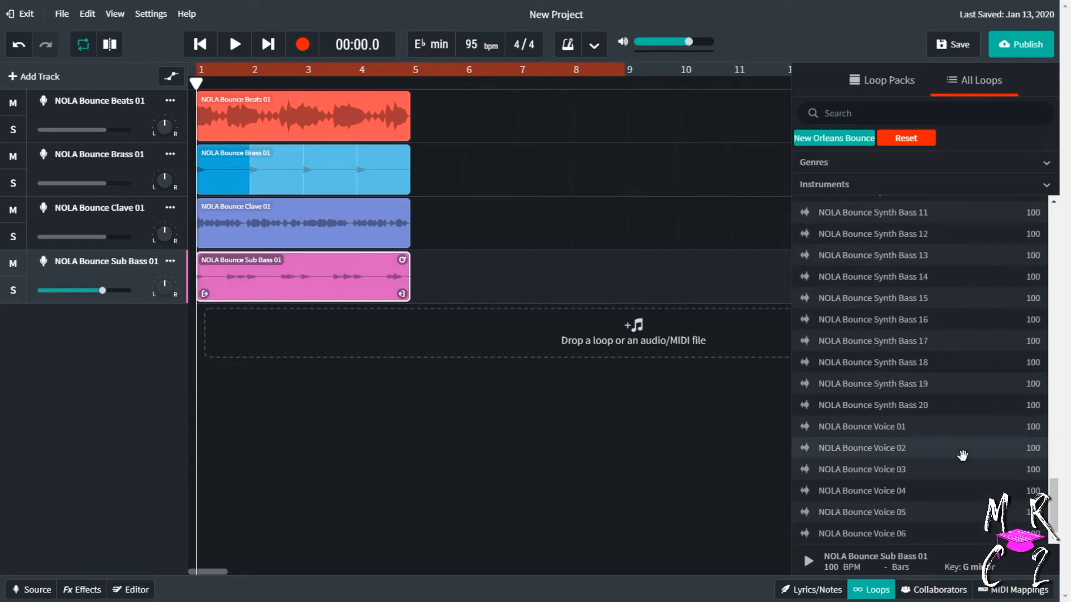
scroll(961, 454, "up", 4)
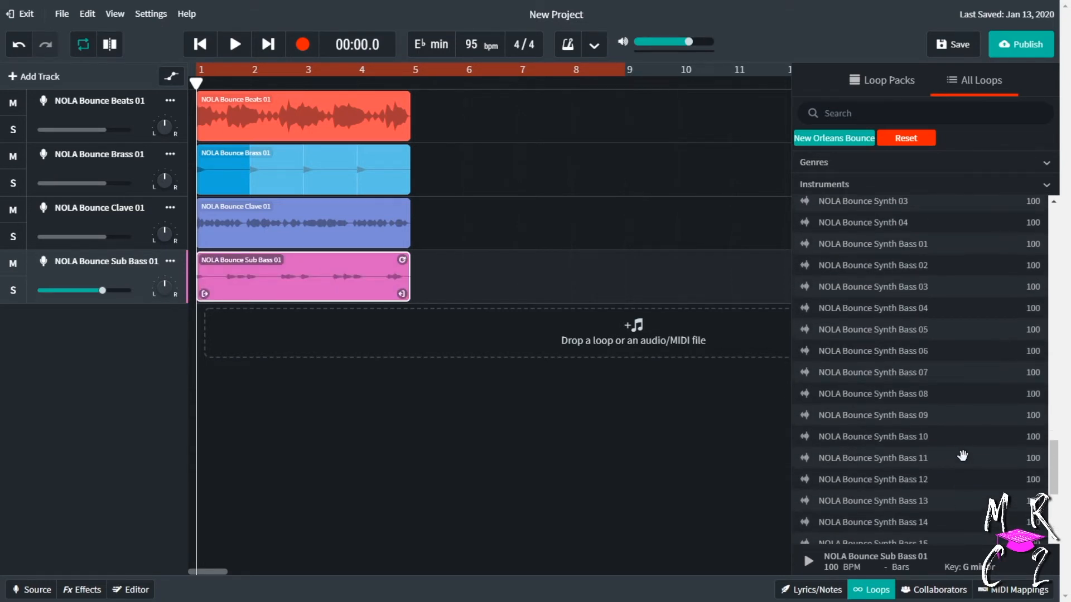
left_click_drag(867, 223, 210, 329)
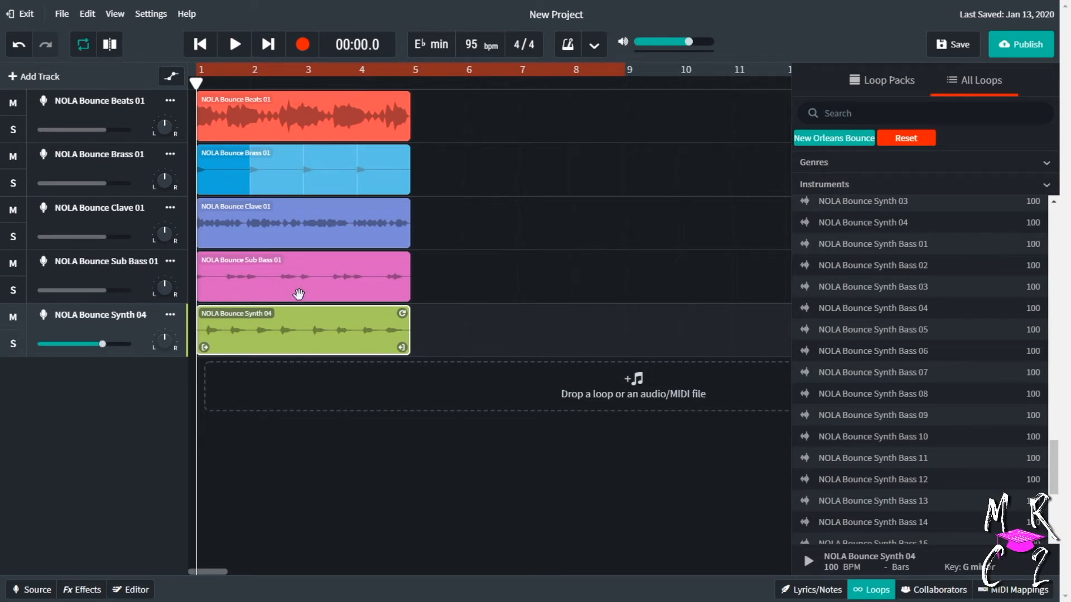
Play the whole arrangement, and listen to the beats track alone from the start by temporarily soloing it
left_click(240, 53)
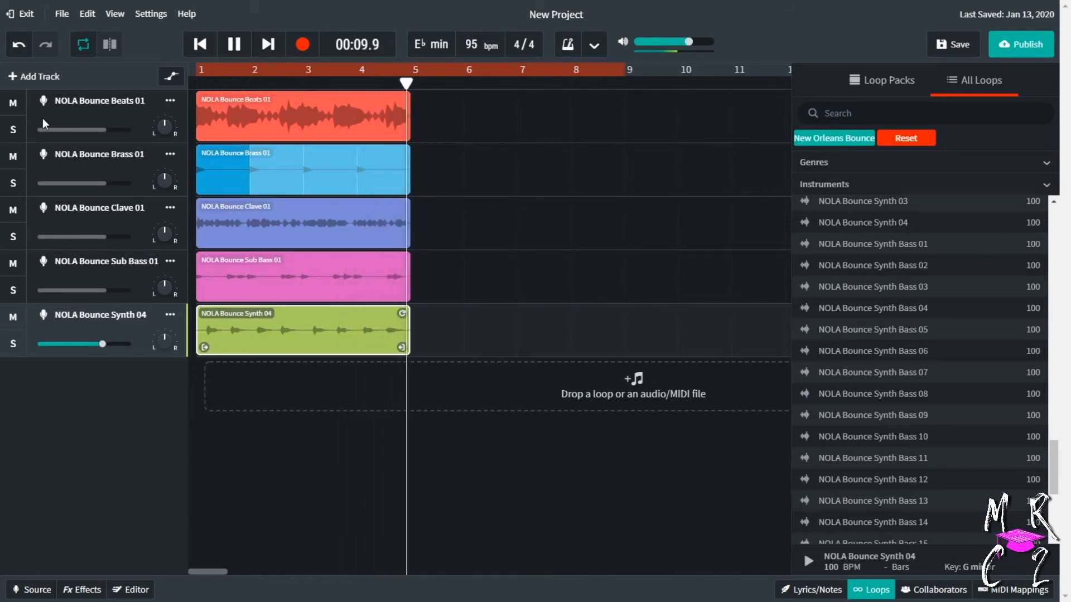
key("space")
left_click(15, 131)
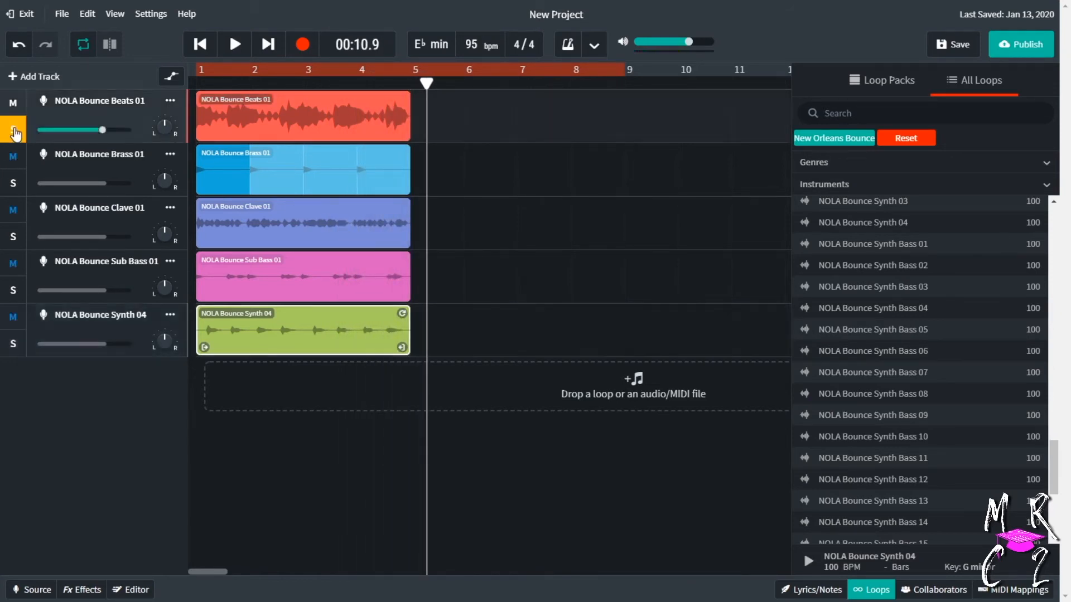
key("Return")
key("space")
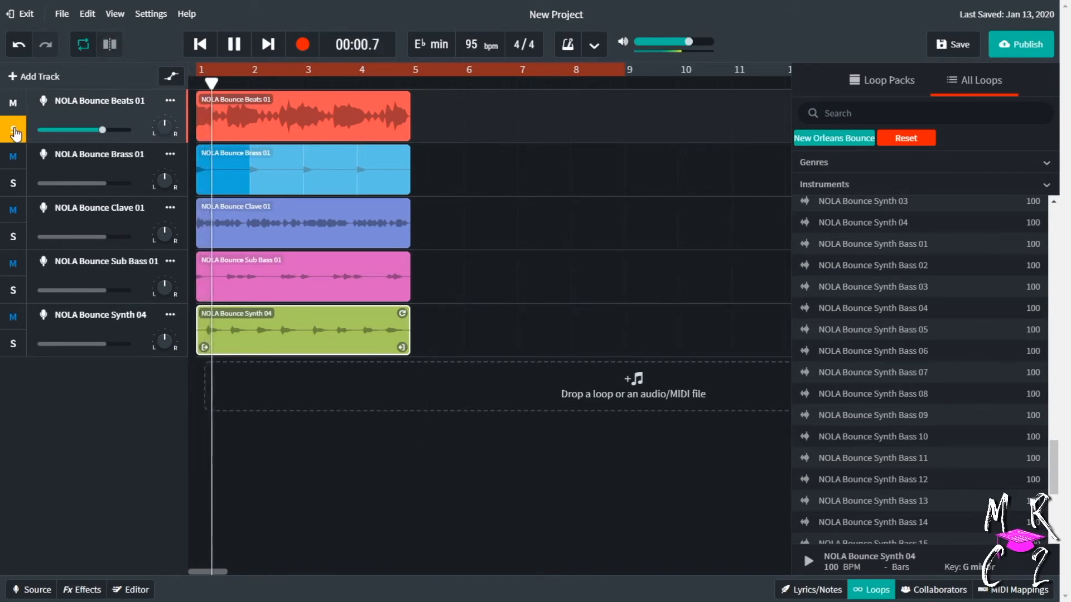
key("space")
left_click(14, 132)
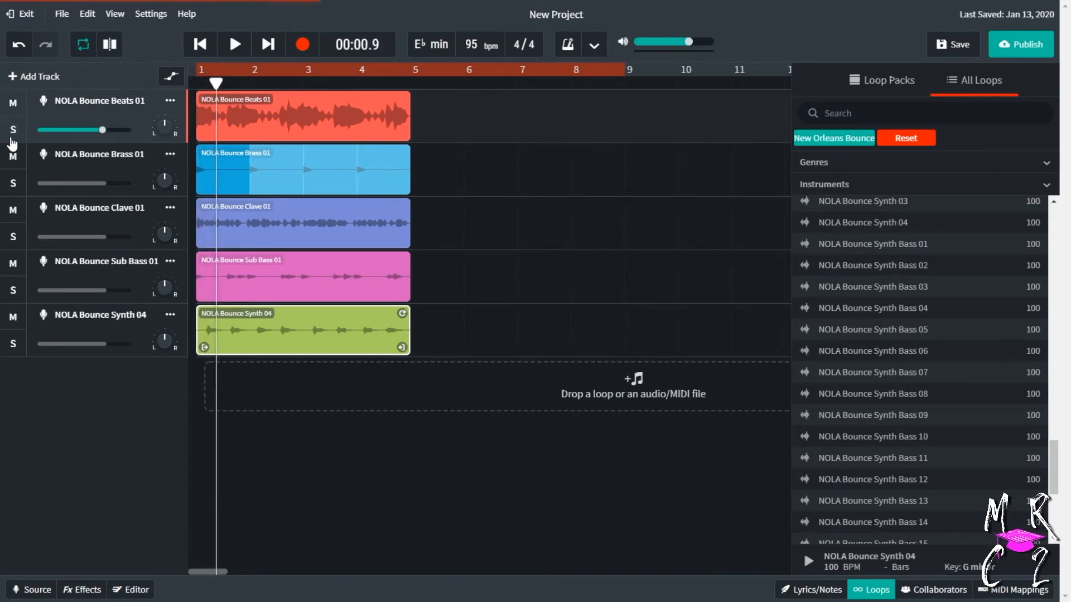
Replace the Beats 01 loop on the first track with the NOLA Bounce Beats 08 loop at bar 1
left_click(286, 122)
key("Delete")
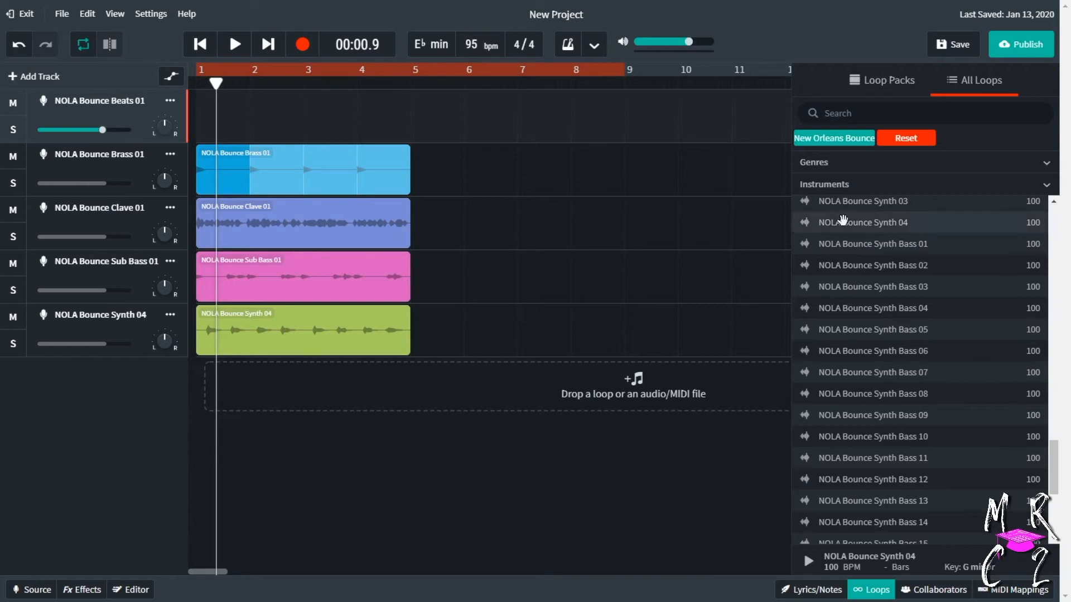
scroll(876, 229, "up", 6)
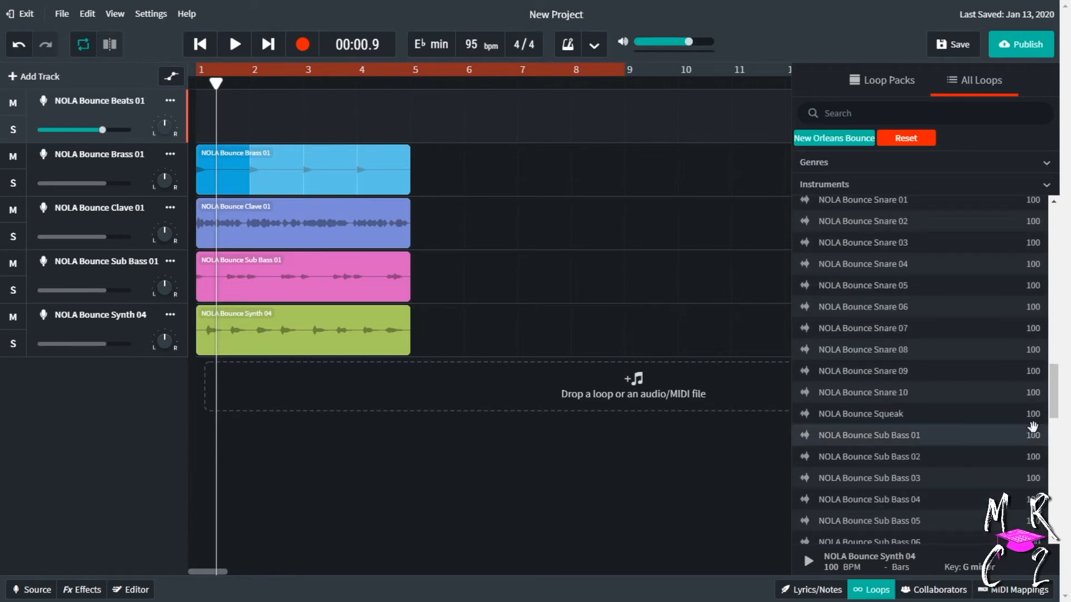
scroll(973, 406, "up", 5)
scroll(973, 405, "up", 1)
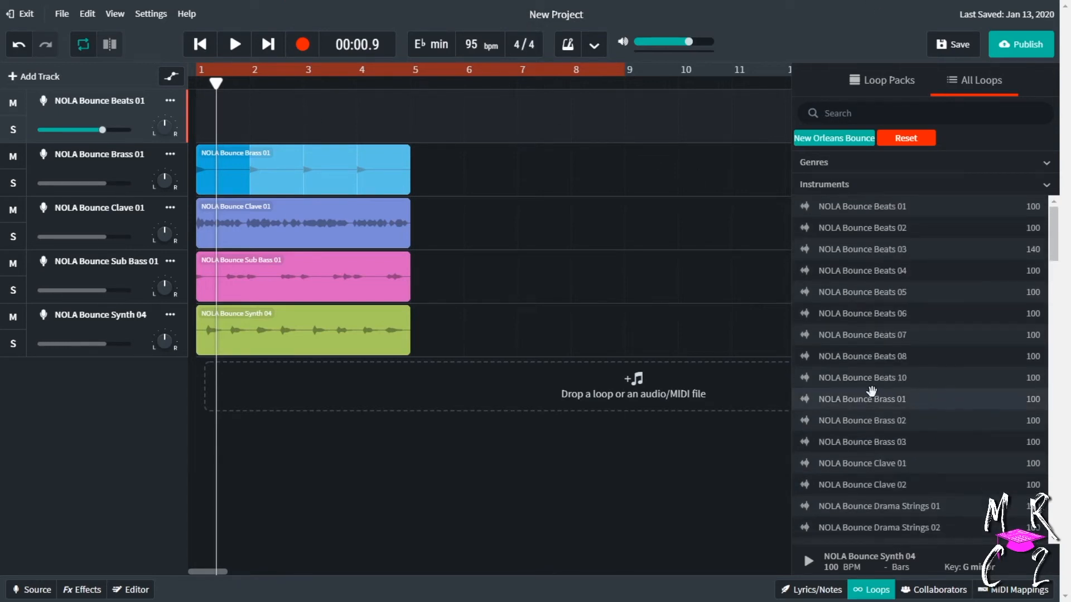
left_click_drag(886, 362, 209, 119)
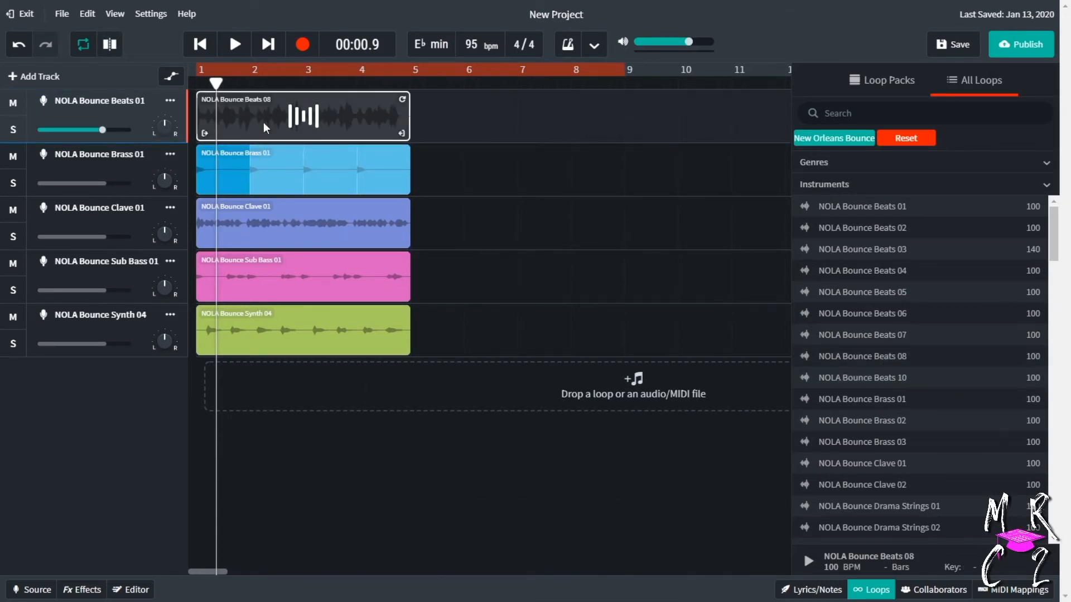
Play the arrangement from the start to hear the Beats 08 loop together with the other tracks
key("space")
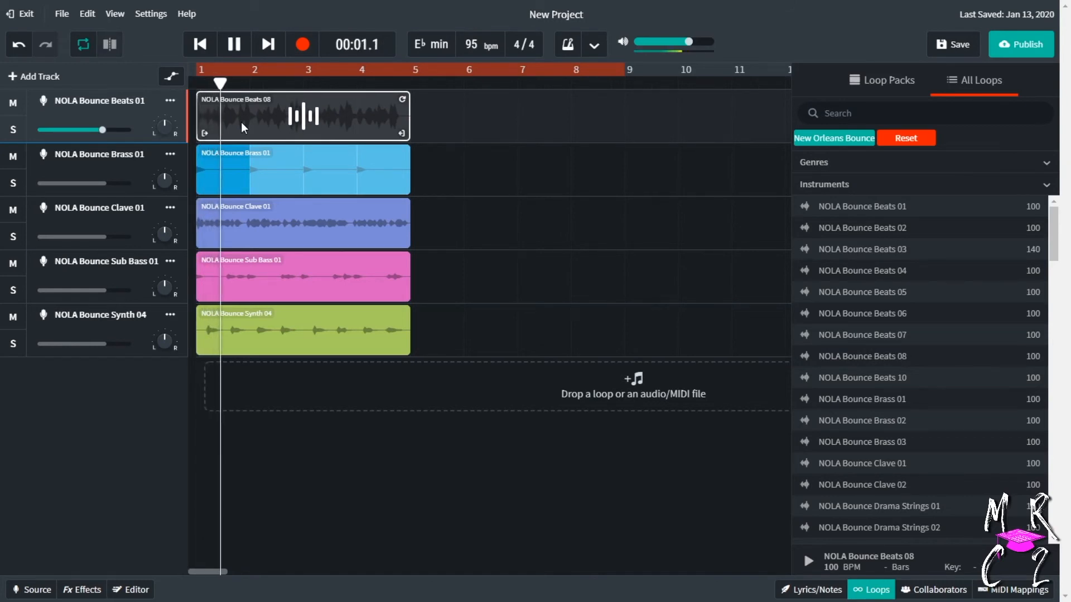
key("space")
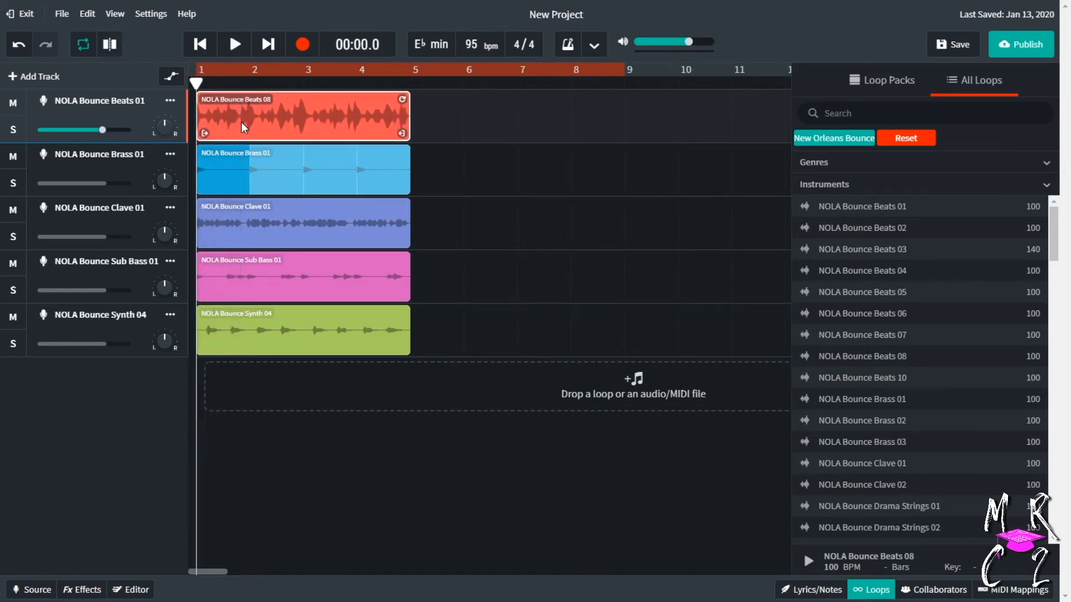
key("space")
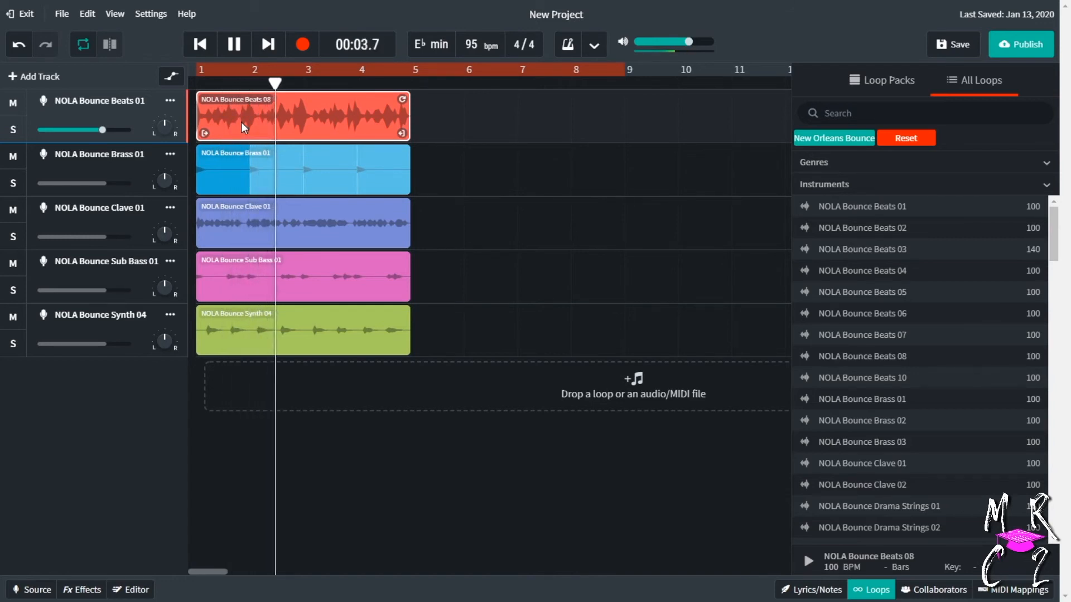
key("space")
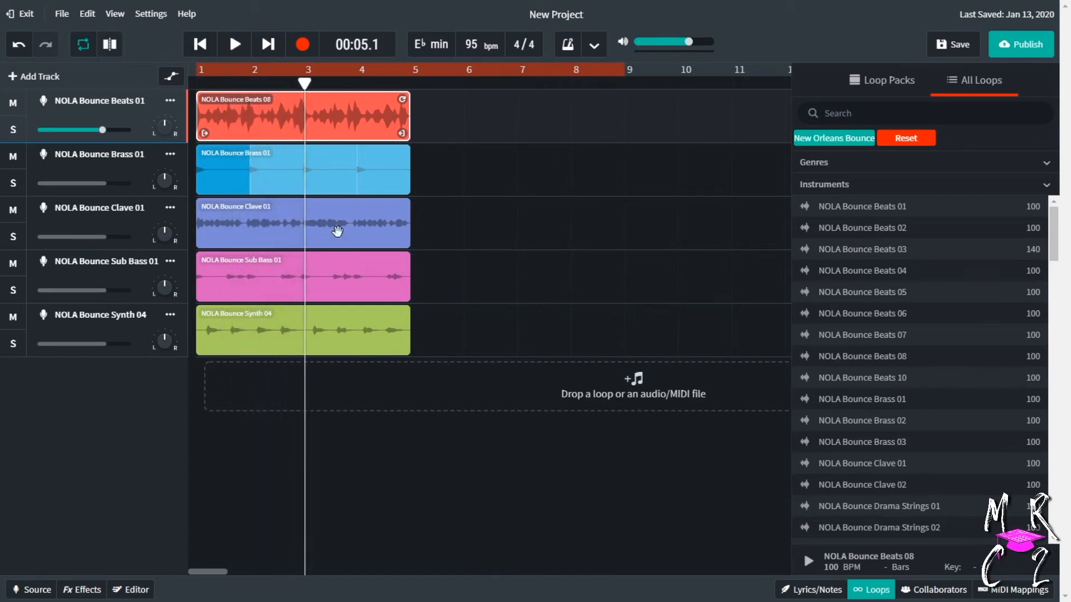
Delete the brass, clave, sub bass and synth regions together, keeping only the Beats 08 region
left_click(538, 276)
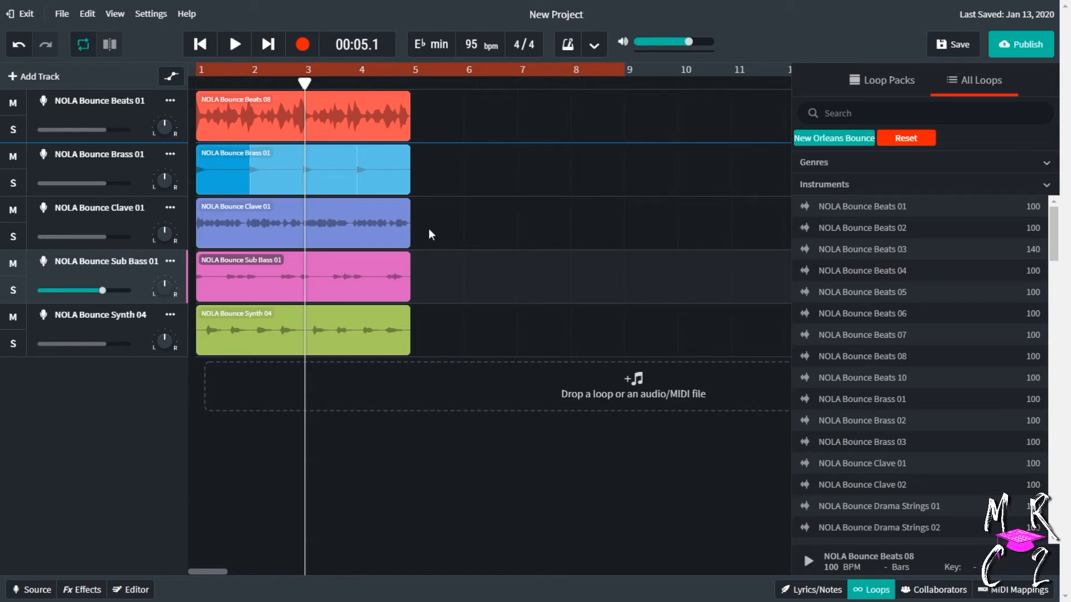
left_click_drag(430, 168, 260, 324)
key("Delete")
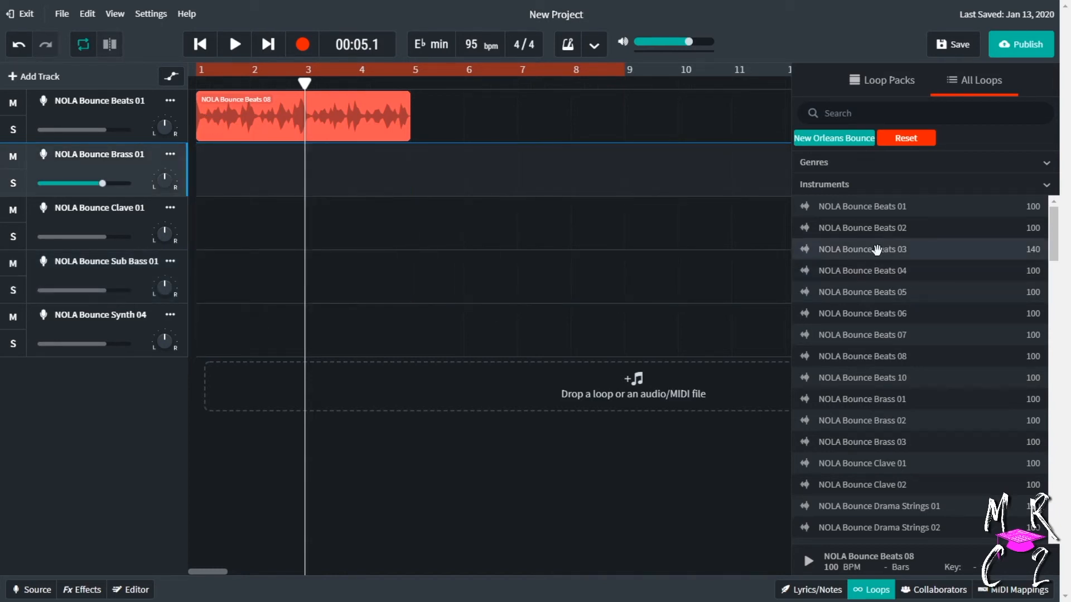
Audition the NOLA Bounce Beats 03 loop at bar 1 on the brass track against Beats 08, and remove it again
left_click_drag(876, 249, 204, 159)
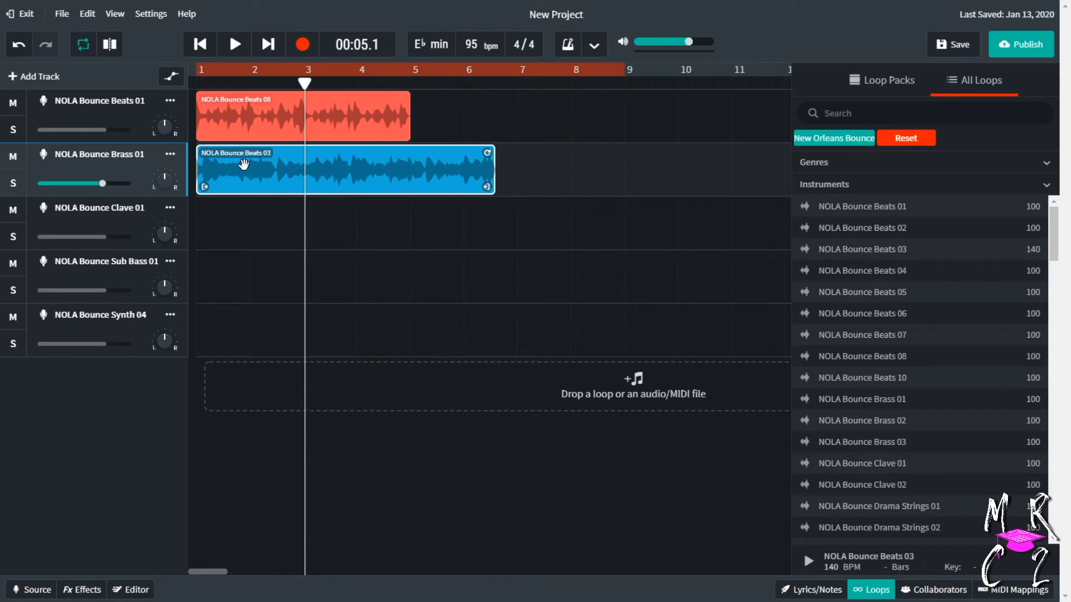
key("Home")
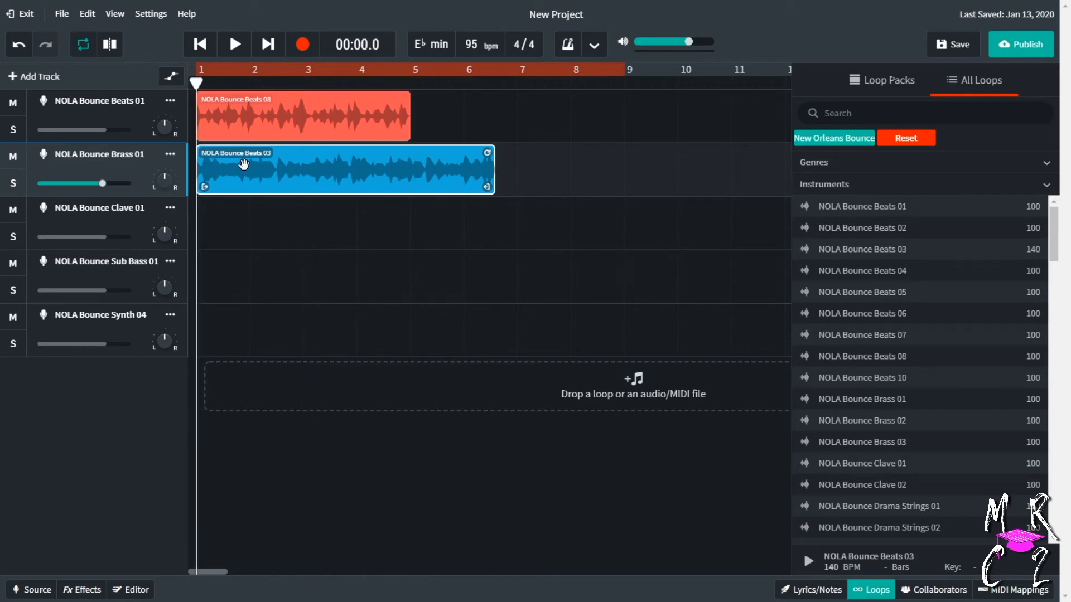
key("space")
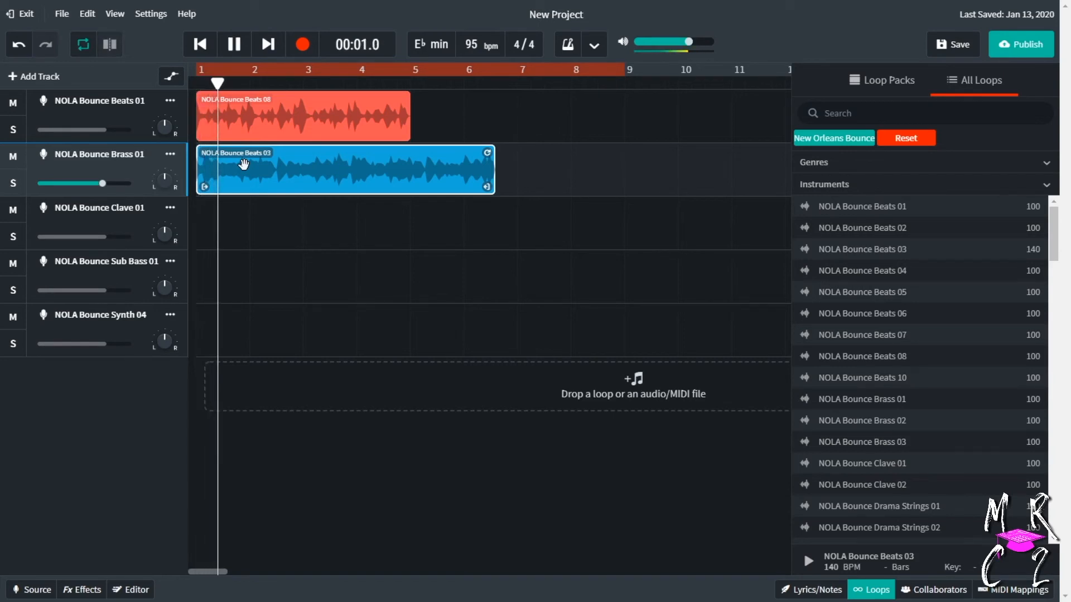
key("space")
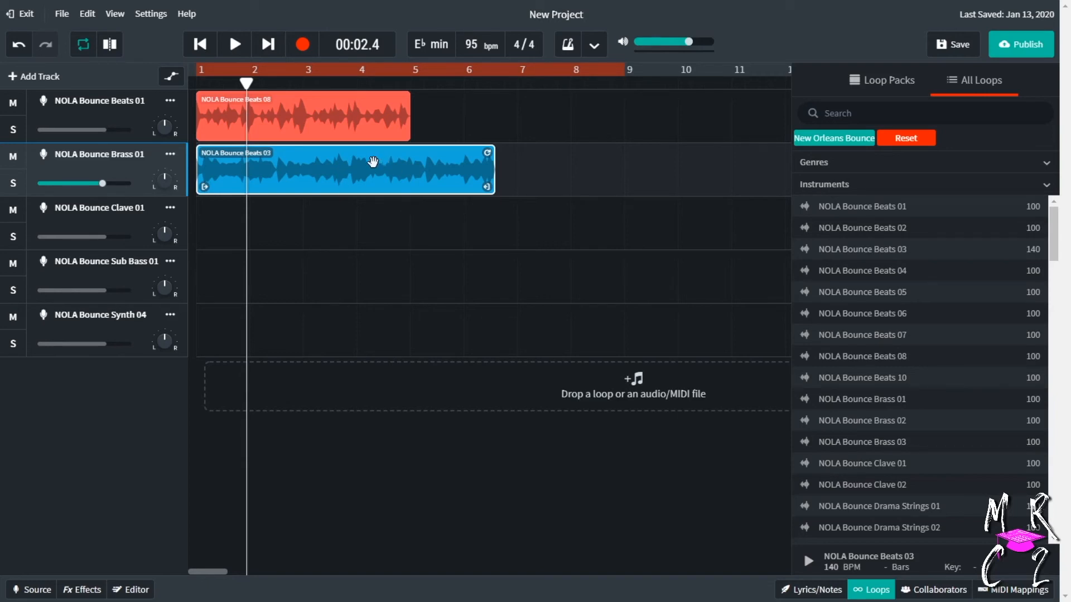
key("Delete")
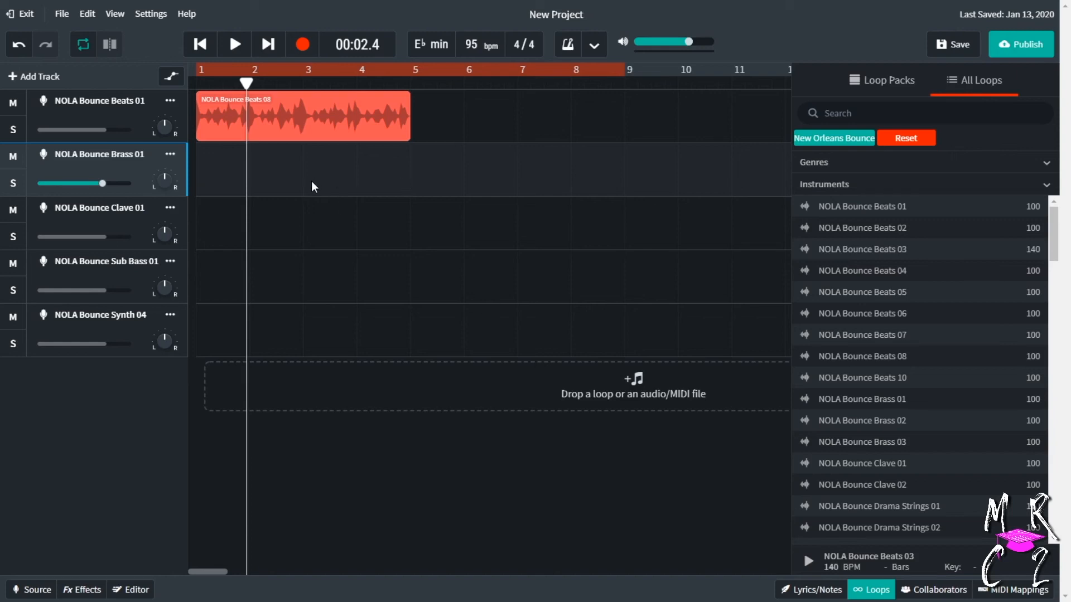
left_click(266, 119)
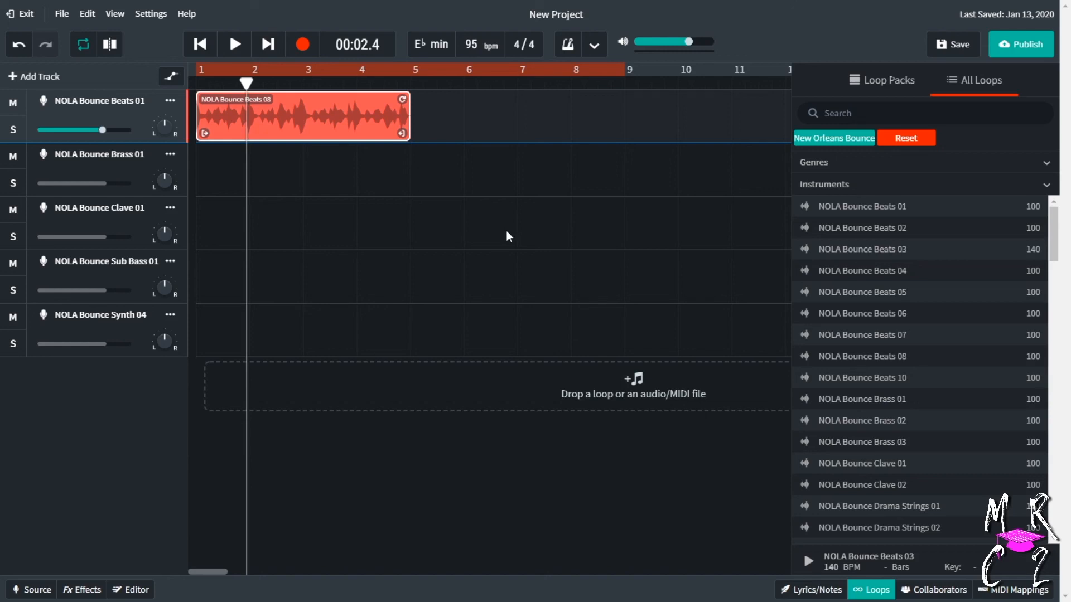
left_click(474, 219)
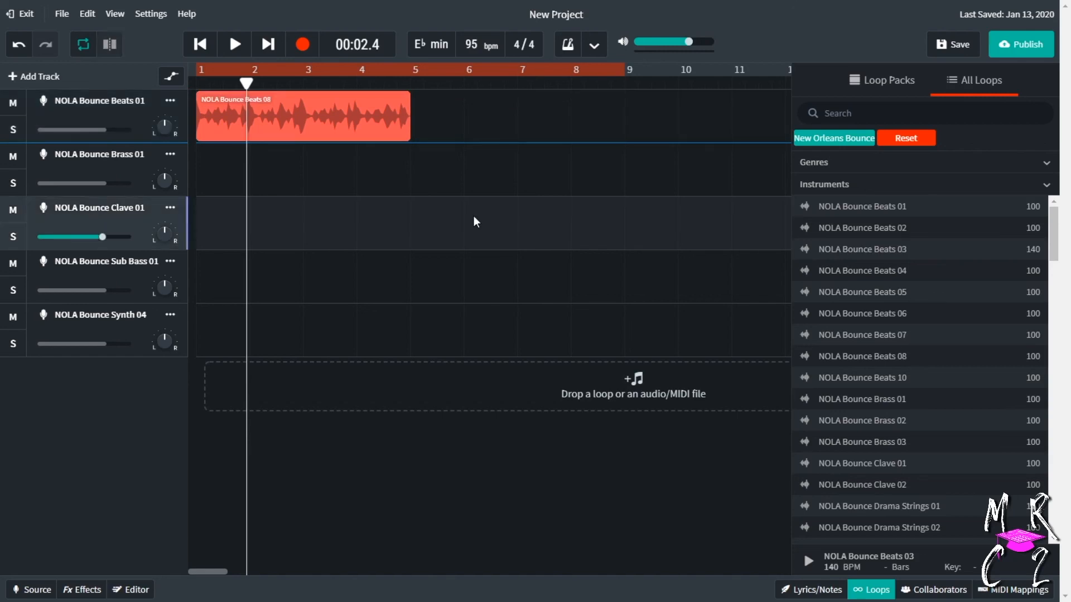